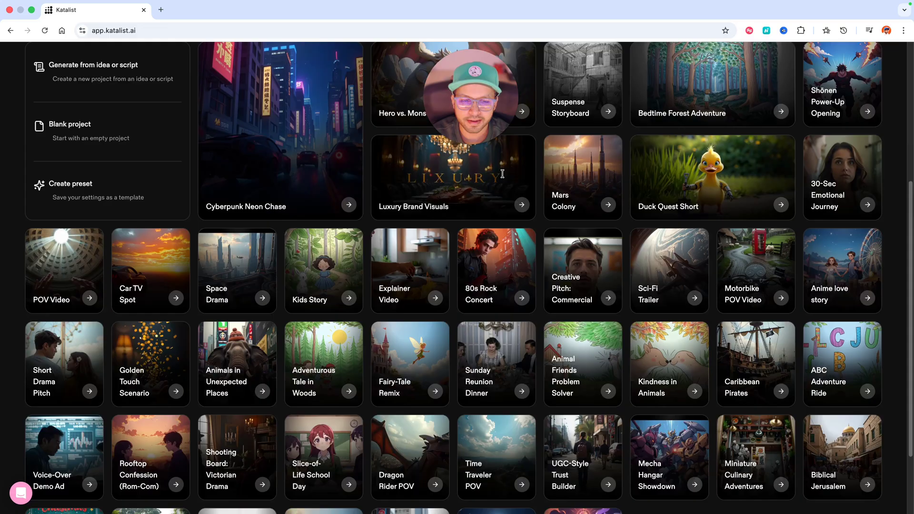
{"action": "scroll", "coordinate": [503, 174], "scroll_direction": "down", "scroll_amount": 2}
Start a new project via New Project's 'Generate from idea or script' option.
{"action": "scroll", "coordinate": [503, 174], "scroll_direction": "up", "scroll_amount": 6}
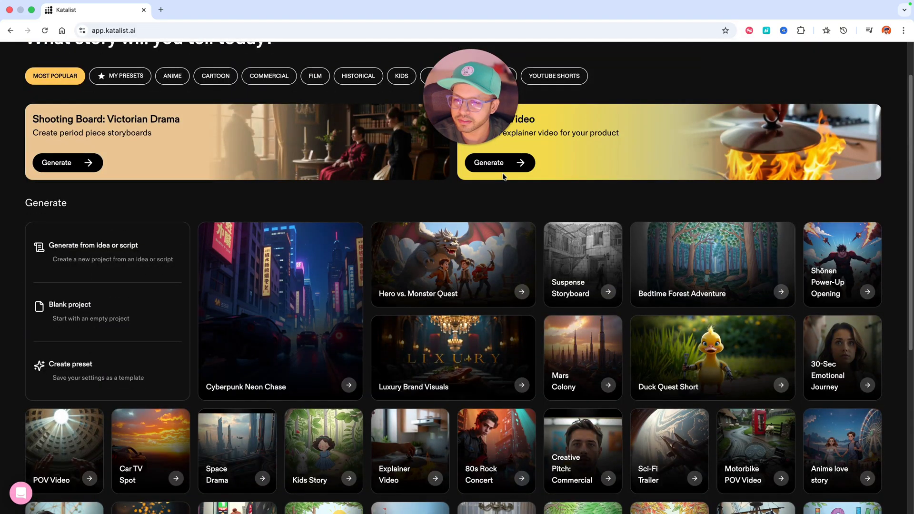
{"action": "scroll", "coordinate": [503, 177], "scroll_direction": "up", "scroll_amount": 1}
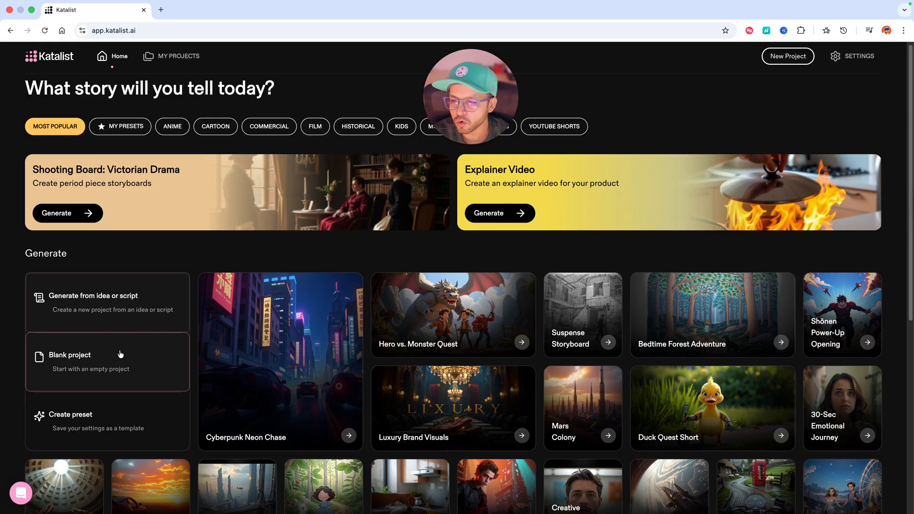
{"action": "left_click", "coordinate": [787, 63]}
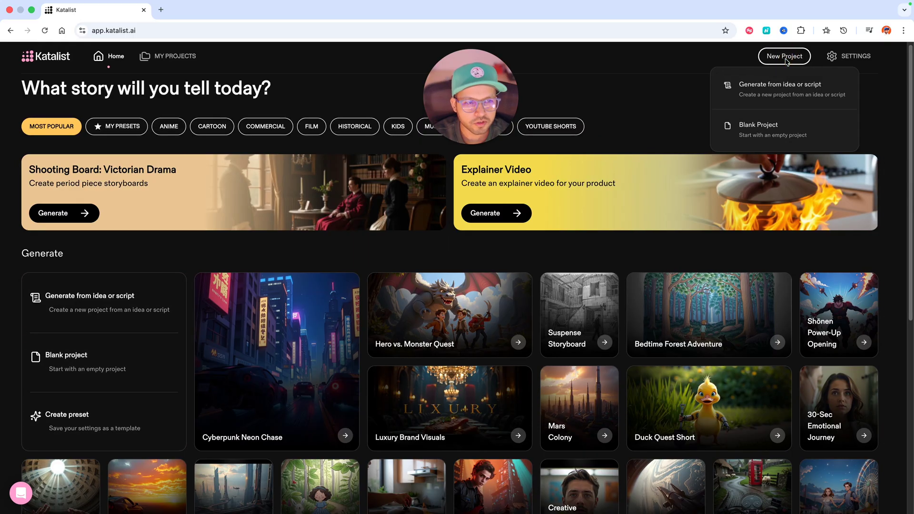
{"action": "left_click", "coordinate": [734, 92]}
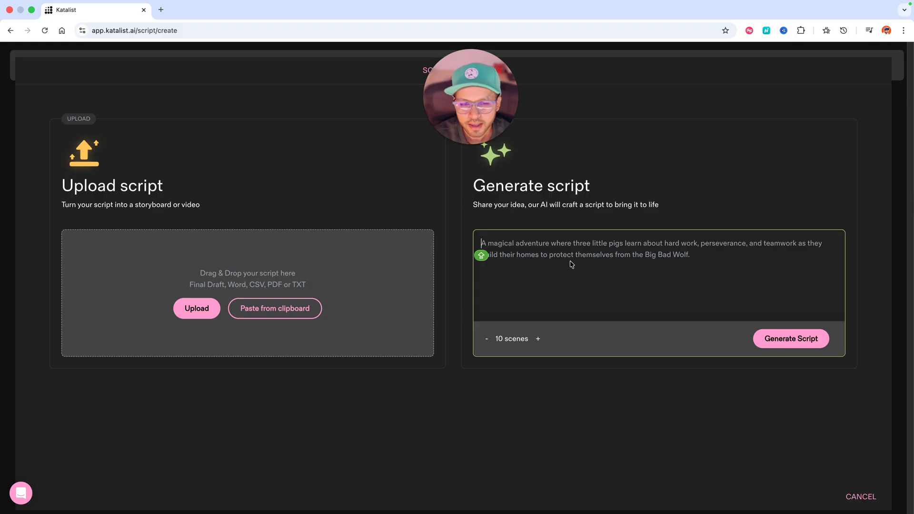
Keep 10 scenes, paste 'The Clockwork Cat's Grand Escape' as the idea and generate the script.
{"action": "left_click", "coordinate": [538, 339]}
{"action": "left_click", "coordinate": [538, 339]}
{"action": "left_click", "coordinate": [537, 339]}
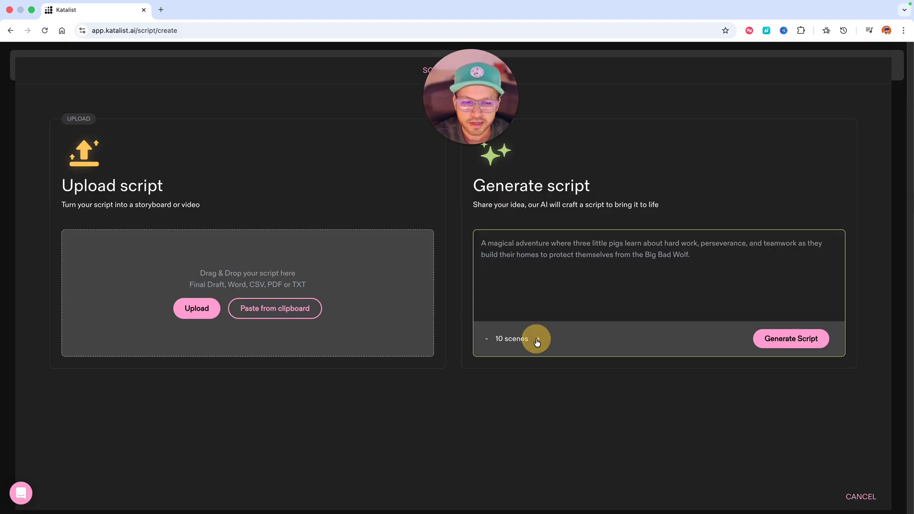
{"action": "left_click", "coordinate": [487, 341]}
{"action": "left_click", "coordinate": [487, 341]}
{"action": "left_click", "coordinate": [487, 341]}
{"action": "left_click", "coordinate": [487, 341]}
{"action": "left_click", "coordinate": [487, 341]}
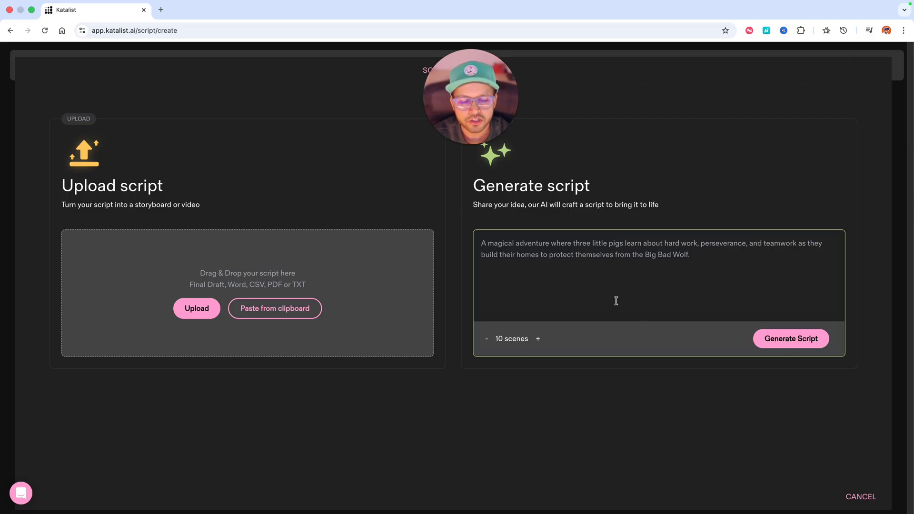
{"action": "left_click", "coordinate": [485, 246]}
{"action": "type", "text": "The Clockwork Cat's Grand Escape"}
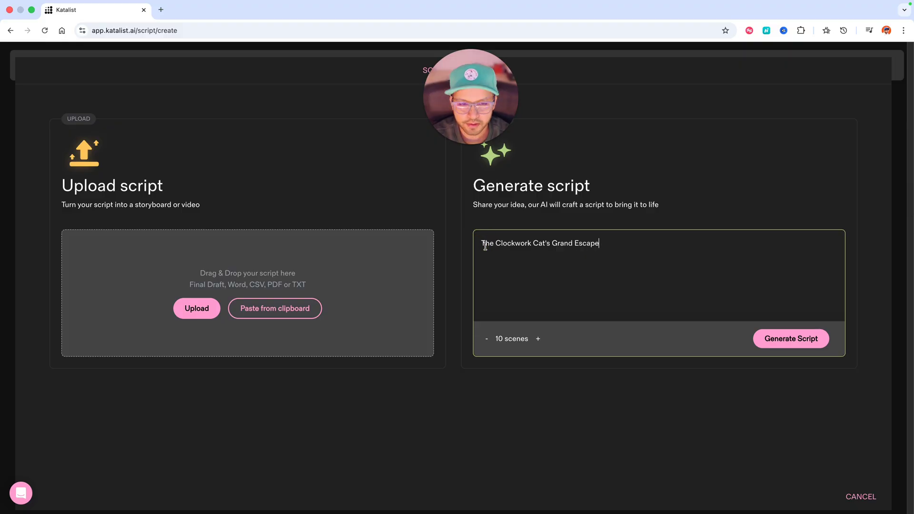
{"action": "left_click", "coordinate": [819, 345]}
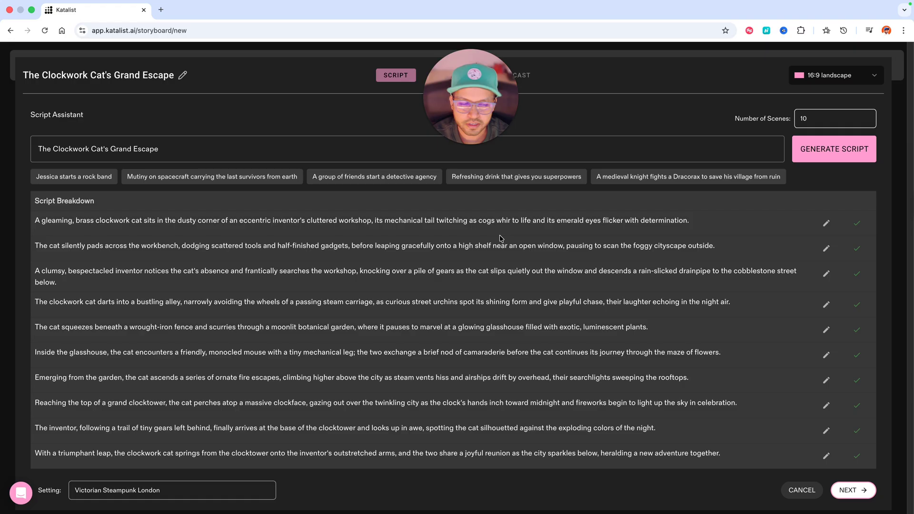
Open and close scene 1 for editing, then exclude and restore scene 3.
{"action": "left_click", "coordinate": [827, 224]}
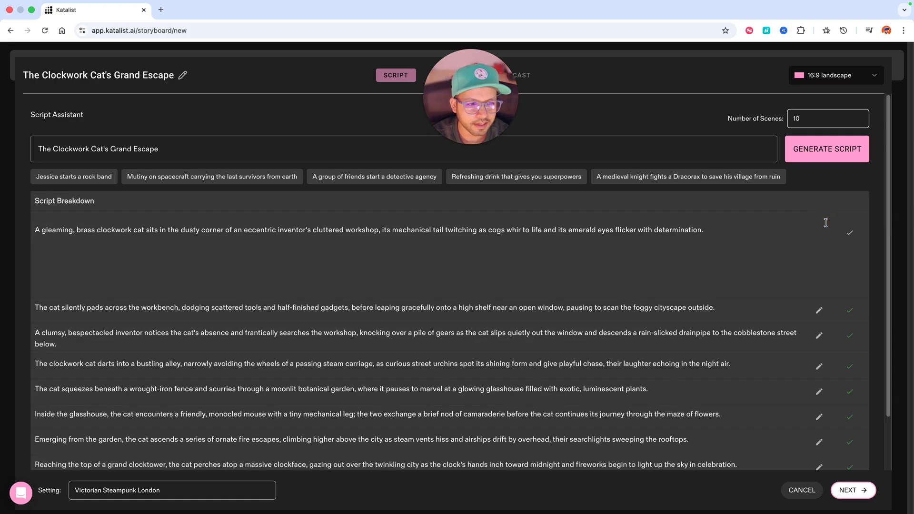
{"action": "left_click", "coordinate": [119, 229]}
{"action": "left_click", "coordinate": [380, 245]}
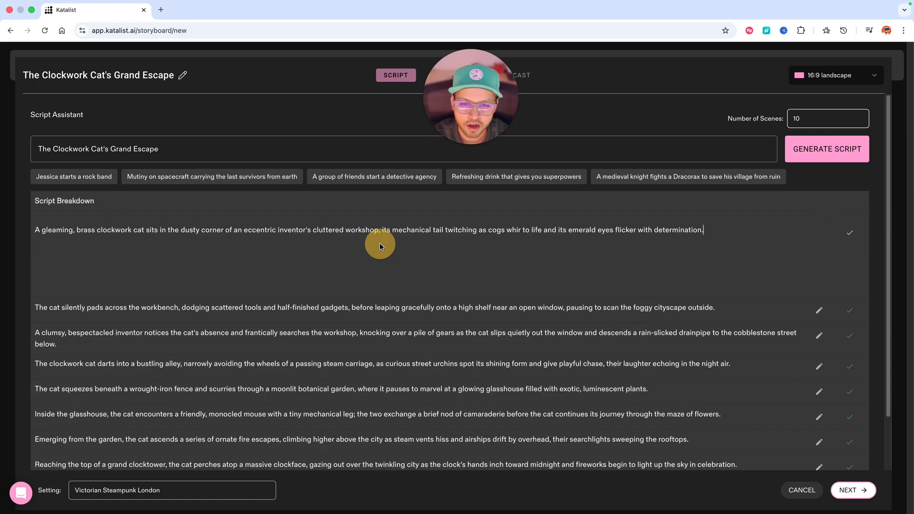
{"action": "left_click", "coordinate": [849, 233]}
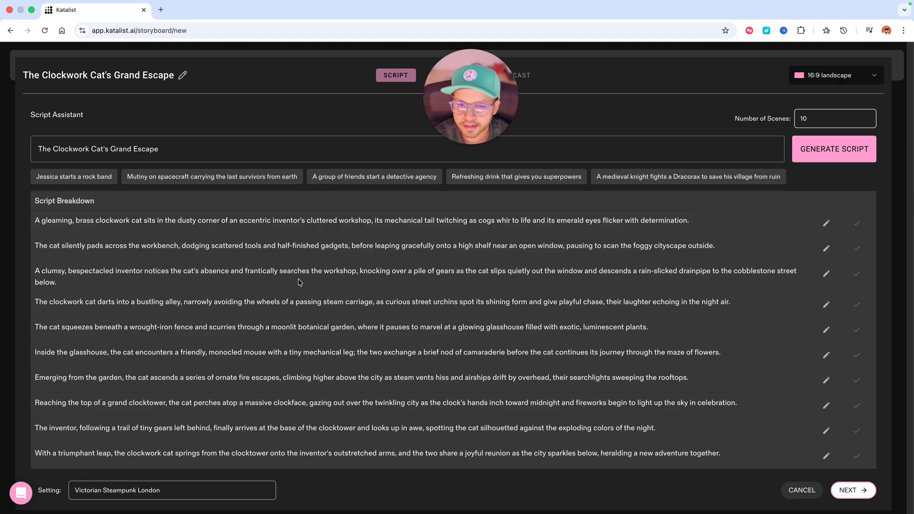
{"action": "left_click", "coordinate": [857, 274]}
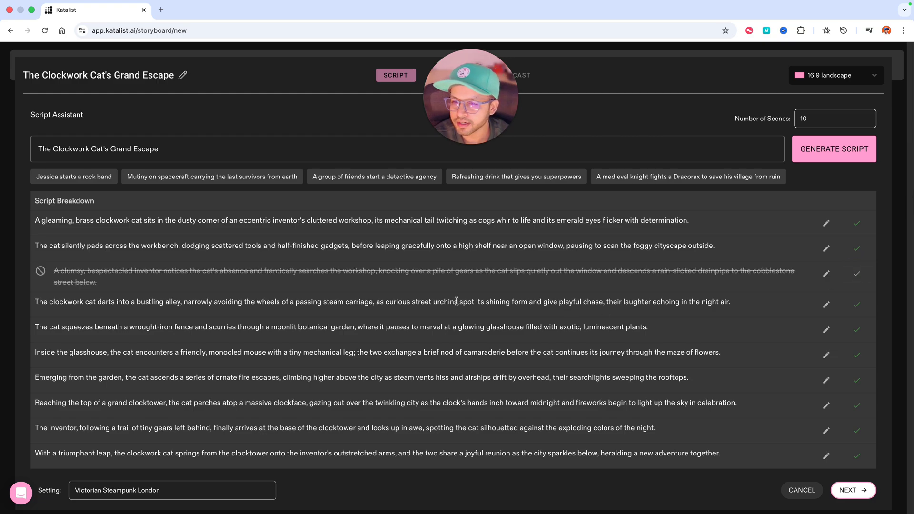
{"action": "left_click", "coordinate": [40, 271]}
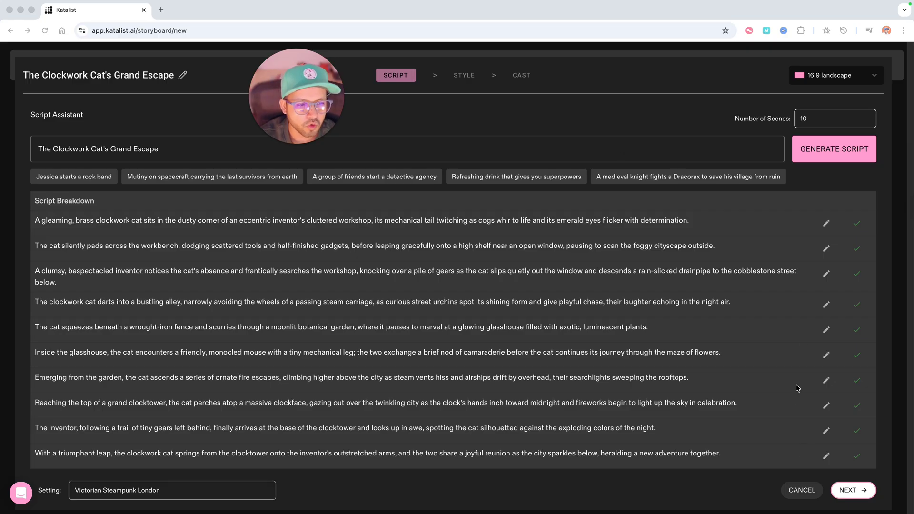
Try 9:16 portrait, return the aspect ratio to 16:9 landscape and continue to styles.
{"action": "left_click", "coordinate": [833, 78]}
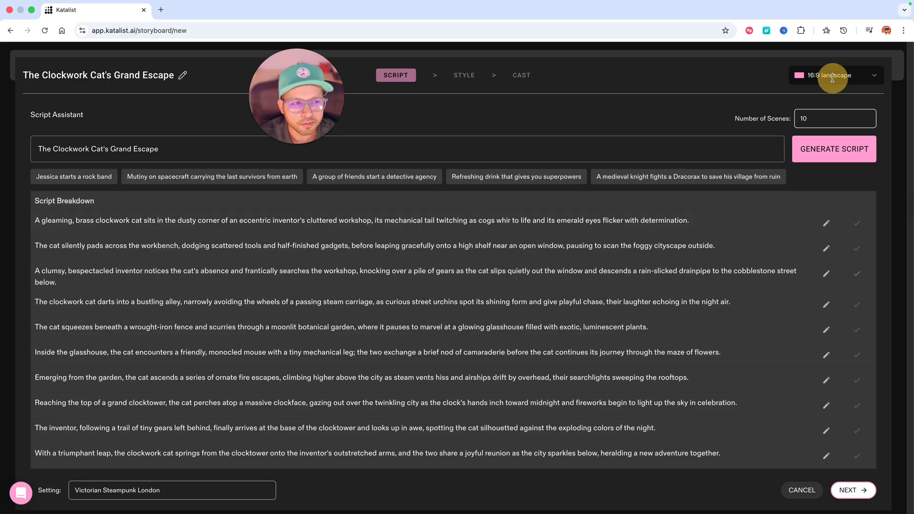
{"action": "left_click", "coordinate": [874, 78]}
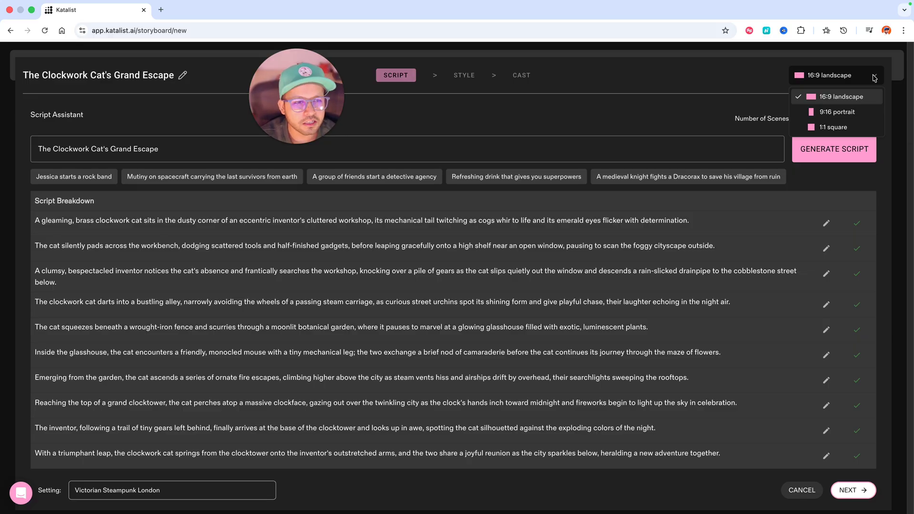
{"action": "left_click", "coordinate": [860, 112]}
{"action": "left_click", "coordinate": [866, 78]}
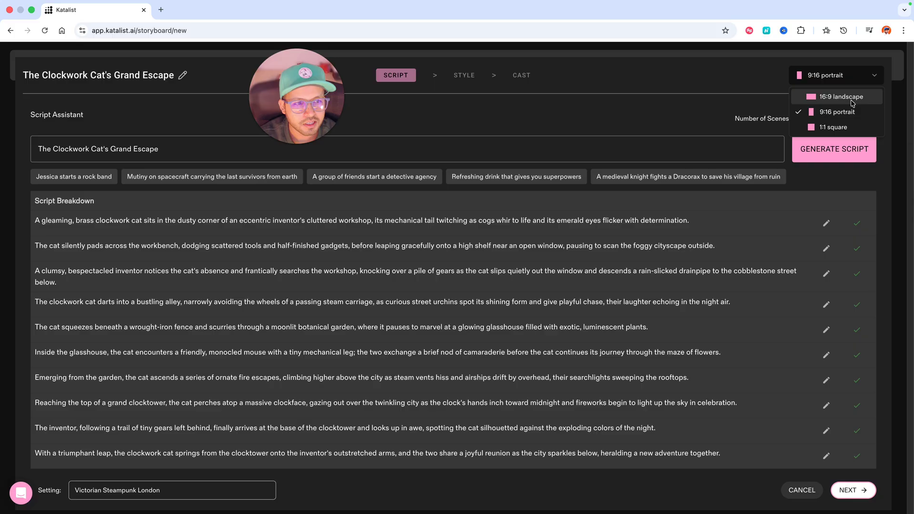
{"action": "left_click", "coordinate": [852, 98]}
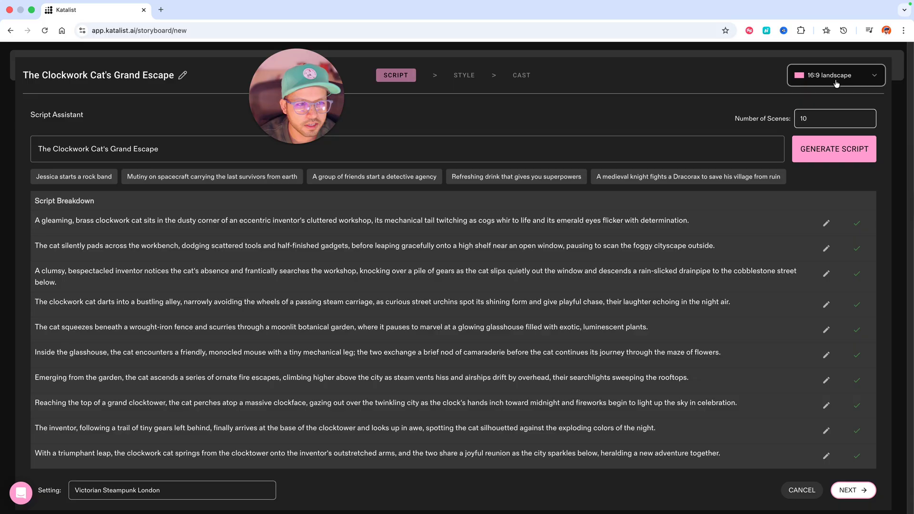
{"action": "left_click", "coordinate": [851, 491]}
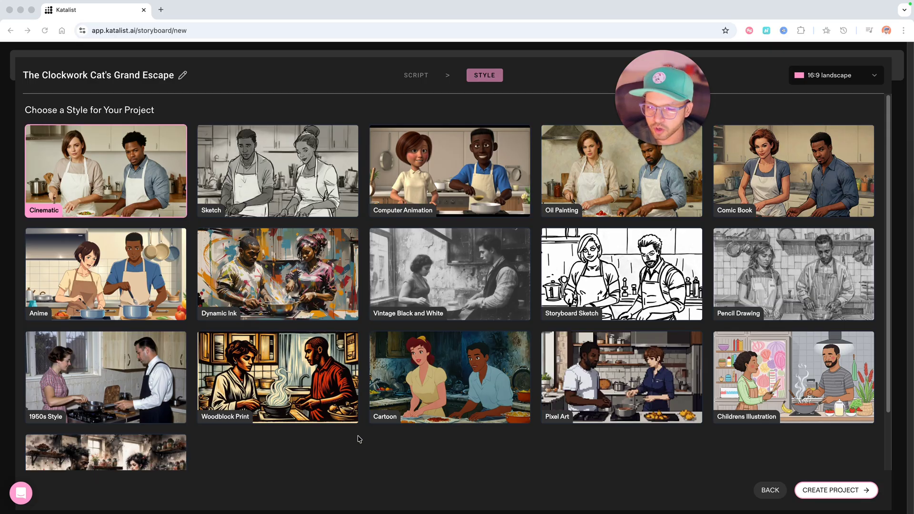
Pick the Cinematic tile from the style gallery.
{"action": "scroll", "coordinate": [359, 439], "scroll_direction": "down", "scroll_amount": 3}
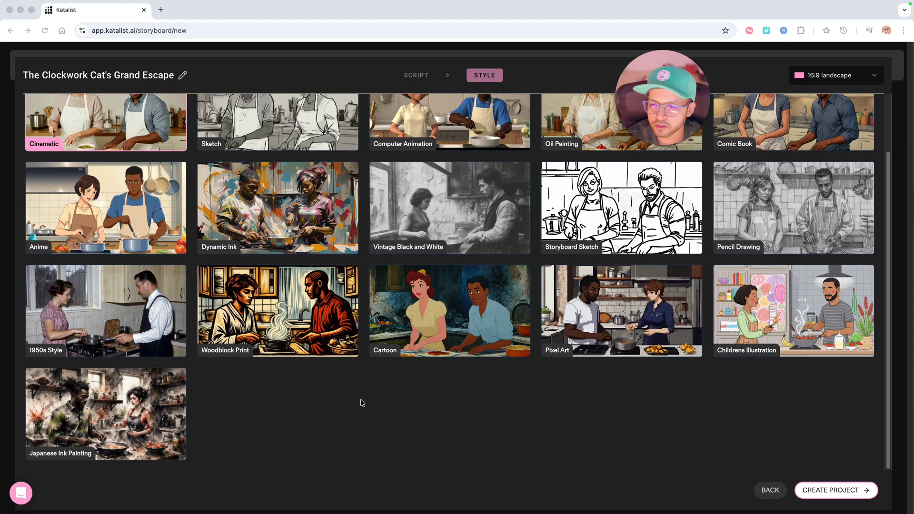
{"action": "scroll", "coordinate": [360, 403], "scroll_direction": "up", "scroll_amount": 3}
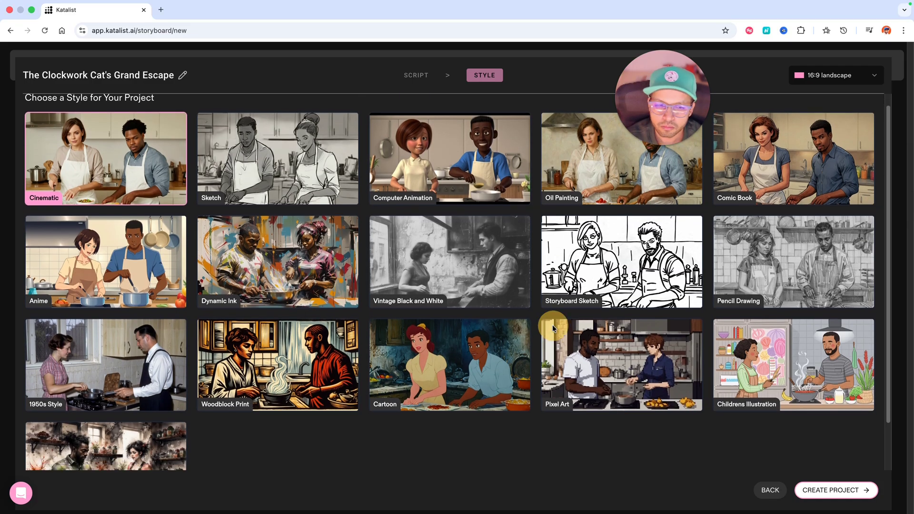
{"action": "left_click", "coordinate": [143, 174]}
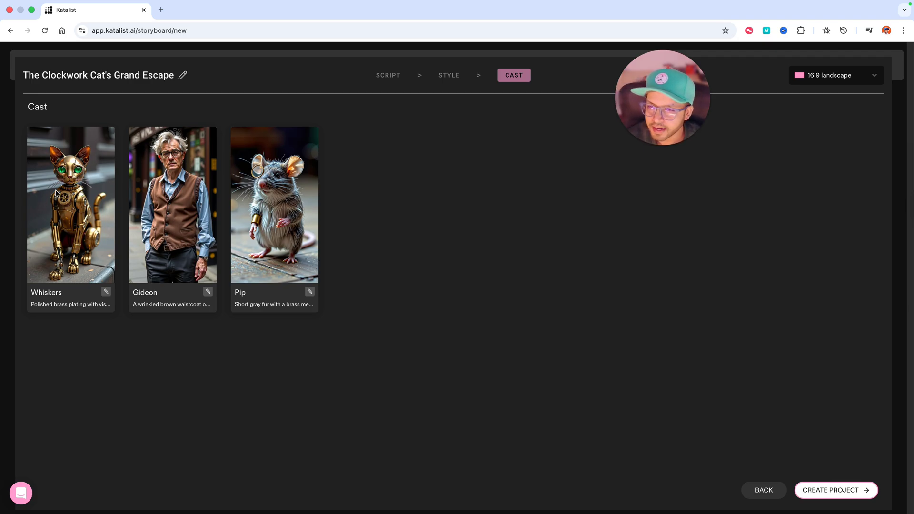
{"action": "left_click", "coordinate": [107, 292]}
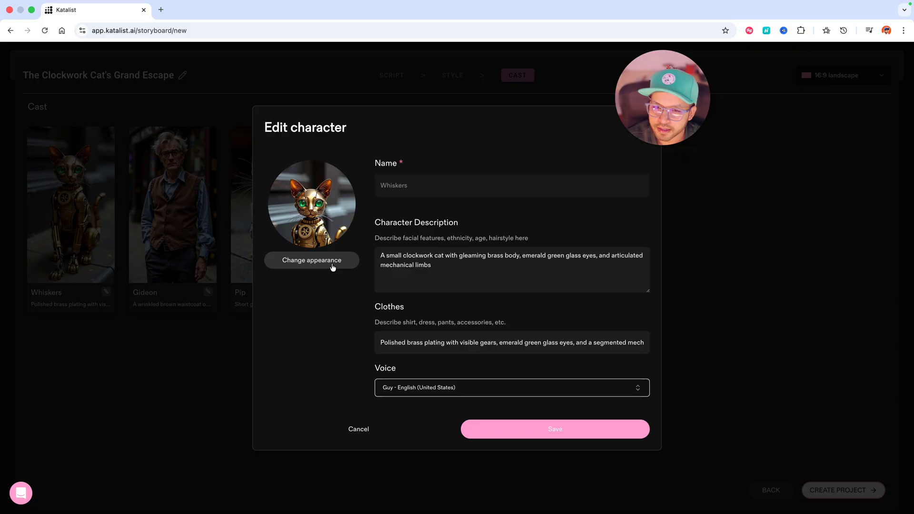
{"action": "left_click", "coordinate": [332, 268]}
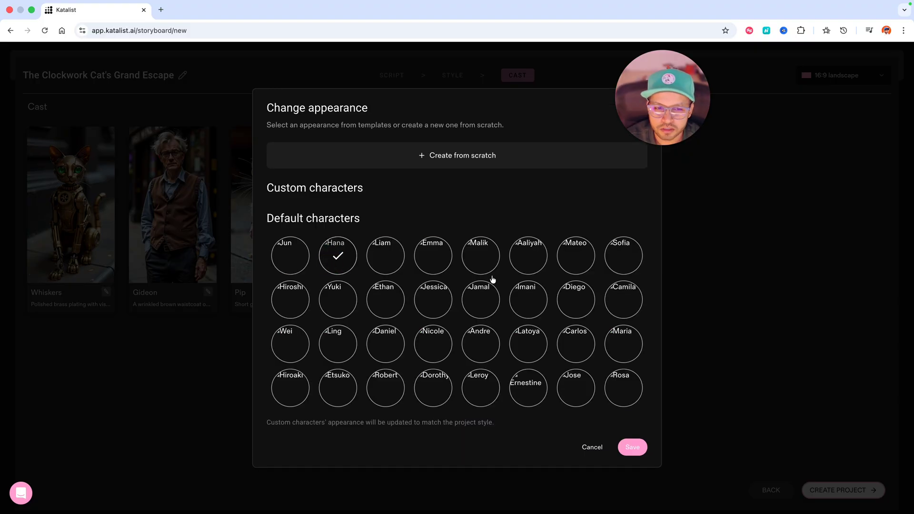
{"action": "key", "text": "Escape"}
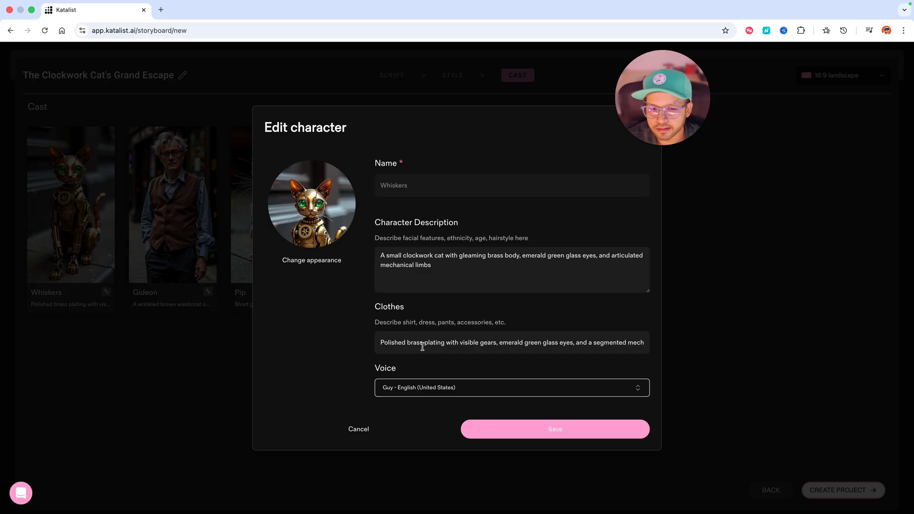
{"action": "left_click", "coordinate": [422, 345]}
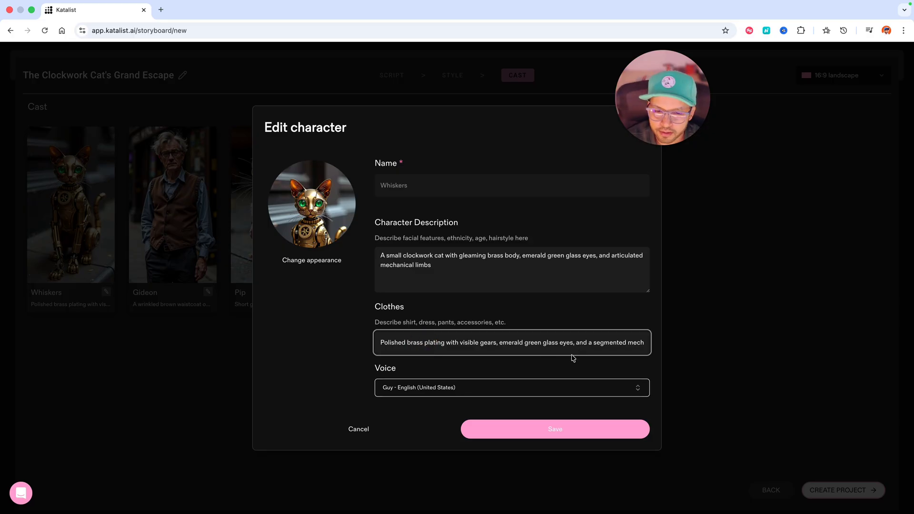
{"action": "left_click", "coordinate": [538, 395]}
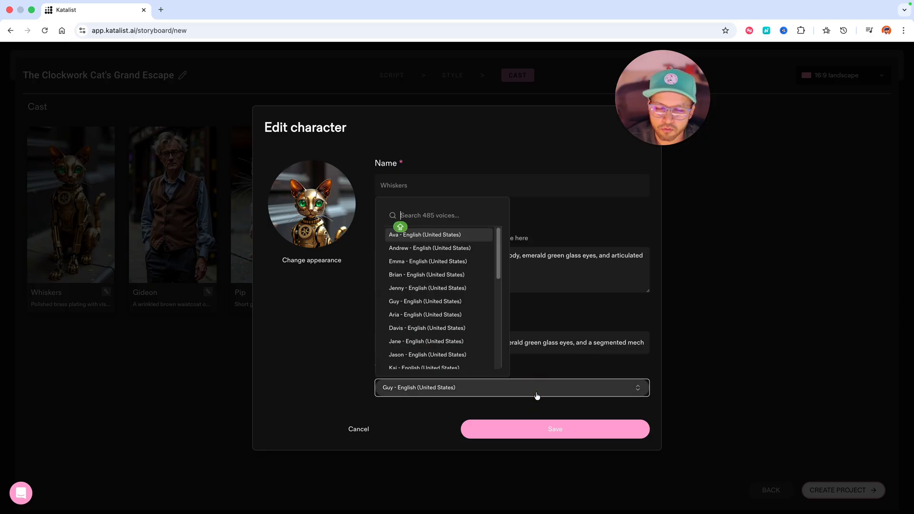
{"action": "scroll", "coordinate": [439, 267], "scroll_direction": "down", "scroll_amount": 5}
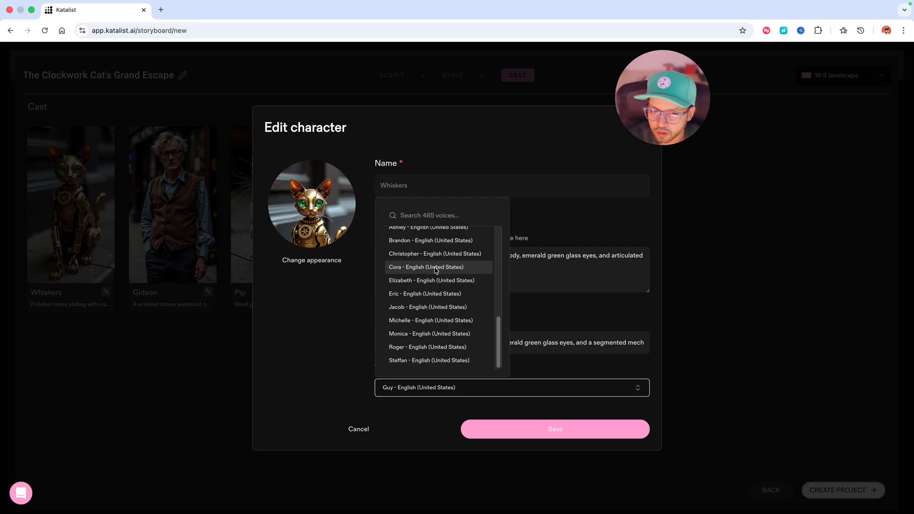
{"action": "left_click", "coordinate": [349, 353]}
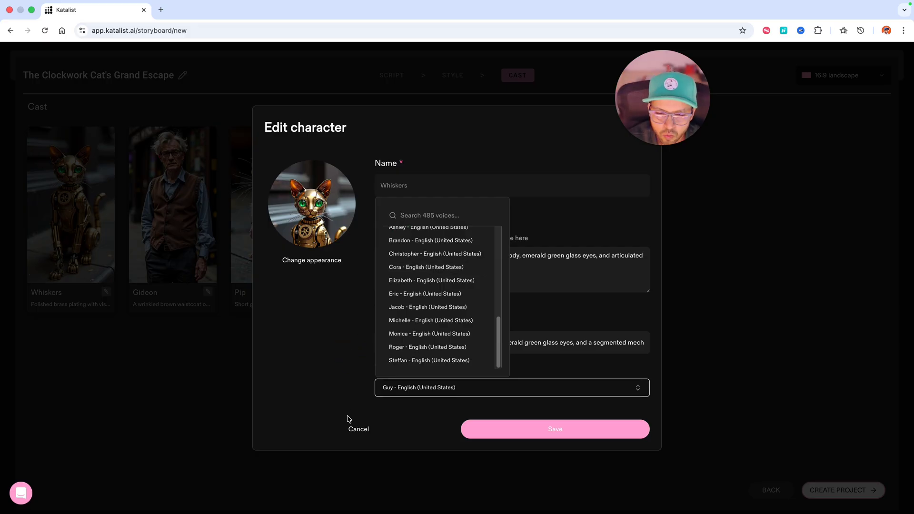
{"action": "left_click", "coordinate": [352, 427]}
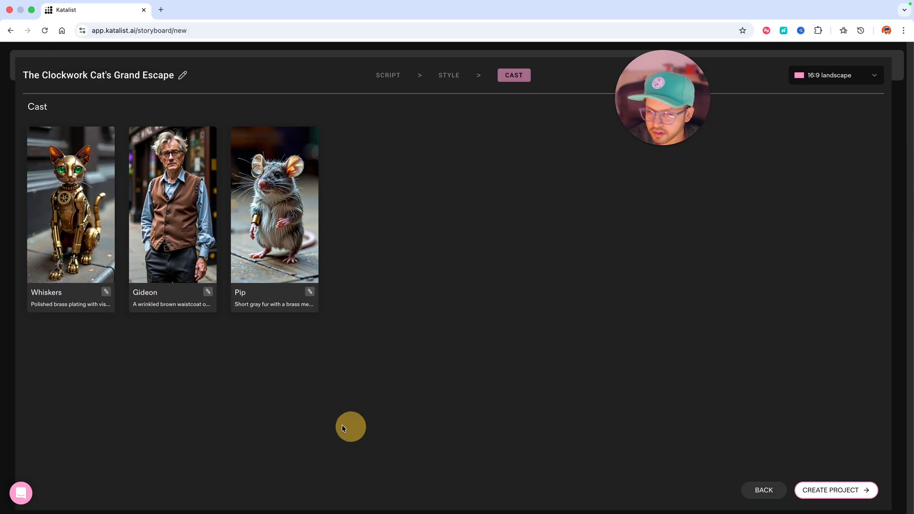
{"action": "left_click", "coordinate": [208, 292]}
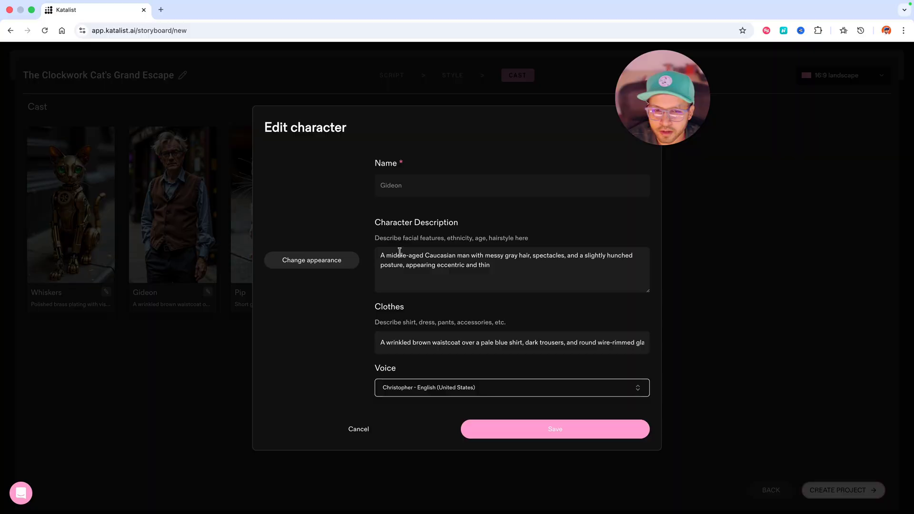
{"action": "left_click", "coordinate": [315, 269]}
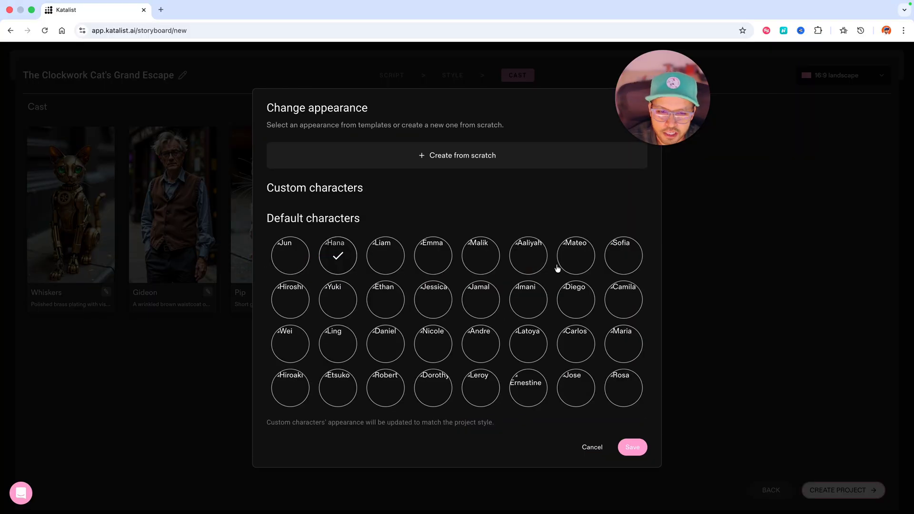
{"action": "key", "text": "Escape"}
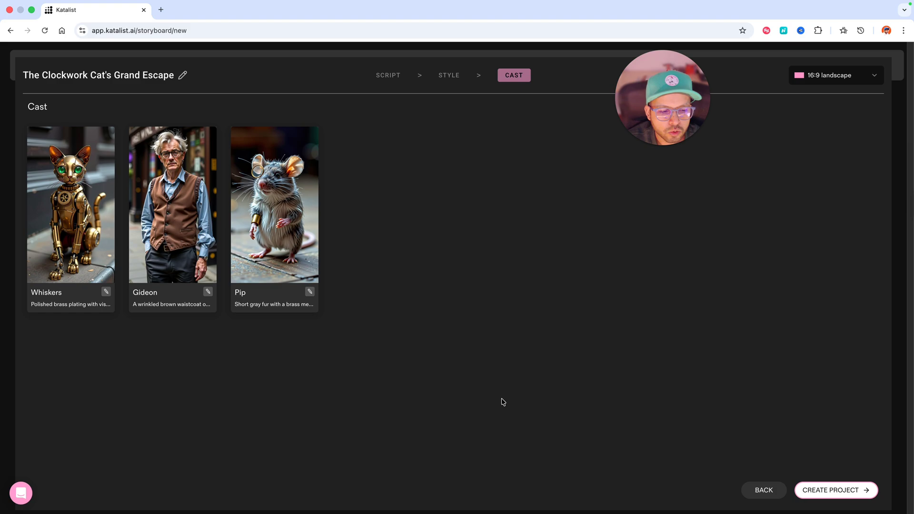
Create the project and scroll through the ten generated storyboard frames.
{"action": "left_click", "coordinate": [840, 493]}
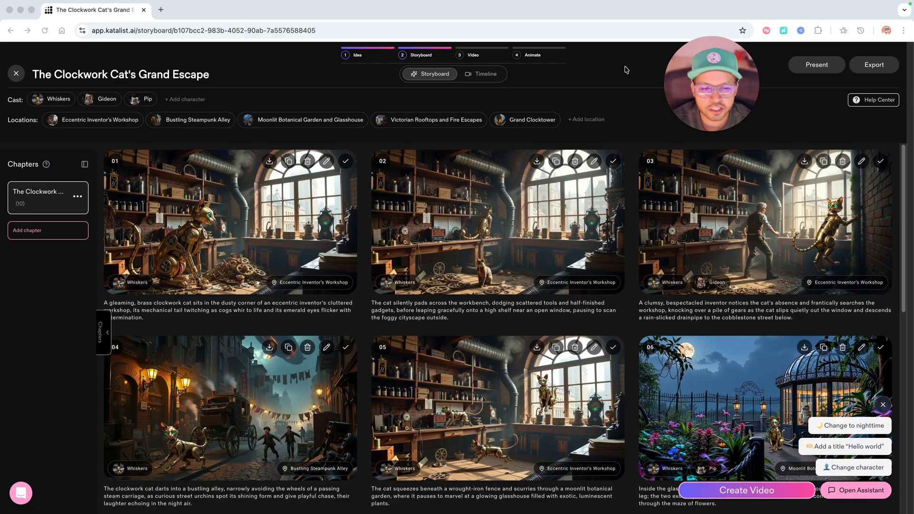
{"action": "scroll", "coordinate": [248, 233], "scroll_direction": "down", "scroll_amount": 5}
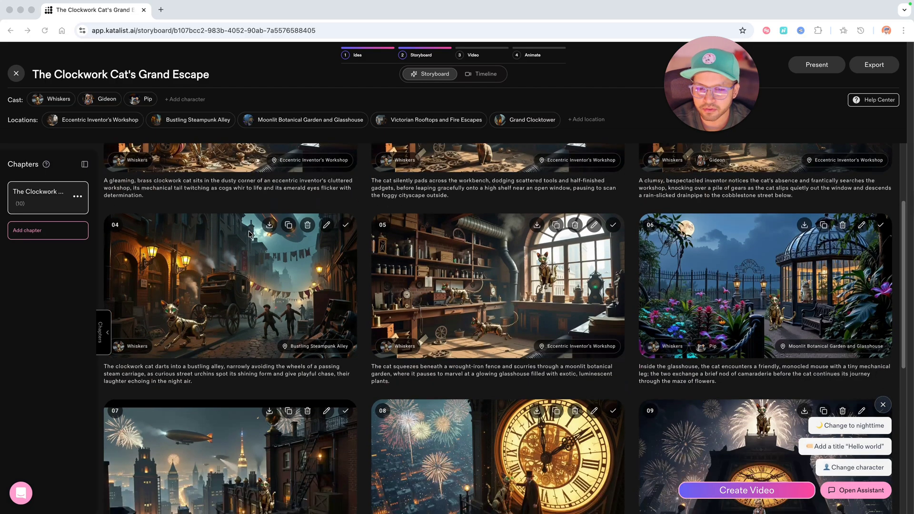
{"action": "scroll", "coordinate": [248, 233], "scroll_direction": "down", "scroll_amount": 4}
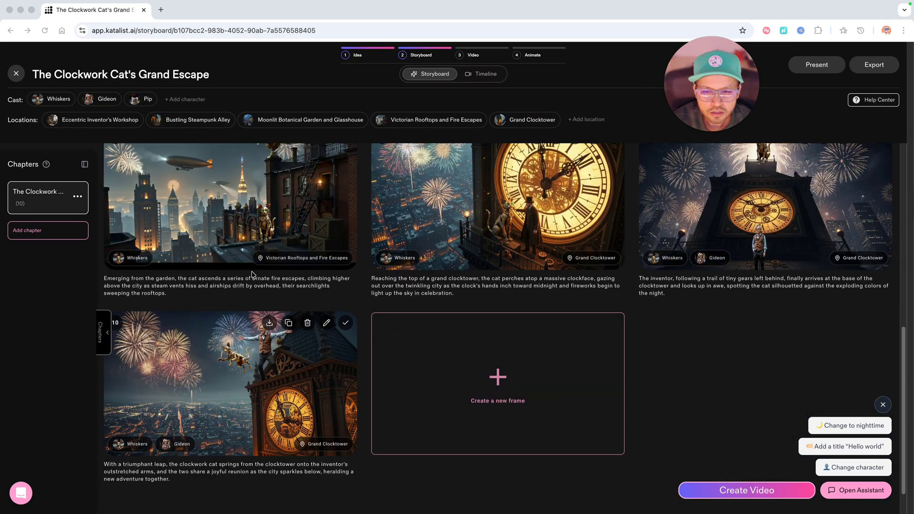
{"action": "scroll", "coordinate": [250, 252], "scroll_direction": "up", "scroll_amount": 8}
{"action": "scroll", "coordinate": [252, 275], "scroll_direction": "up", "scroll_amount": 5}
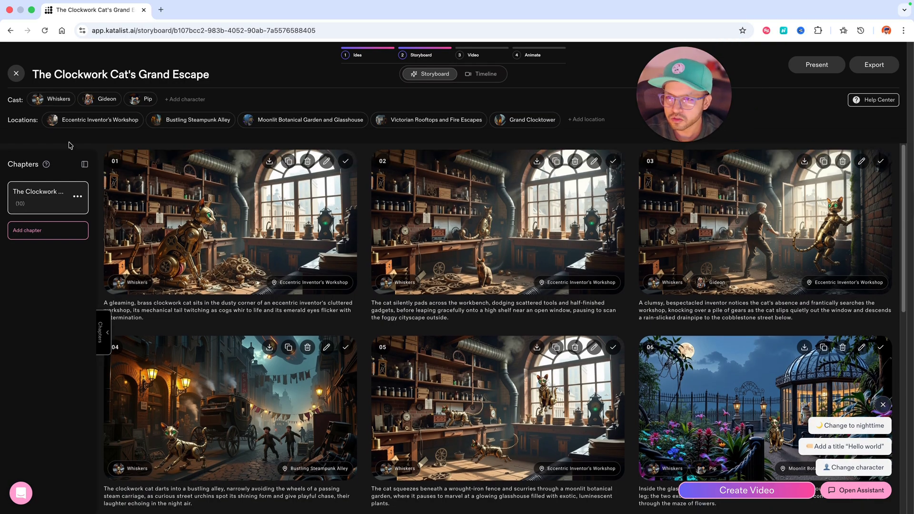
{"action": "left_click", "coordinate": [60, 104]}
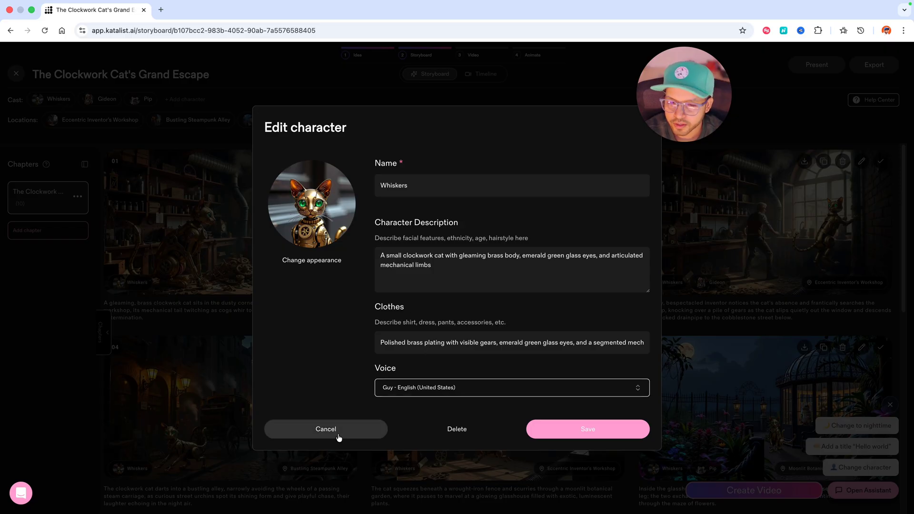
{"action": "left_click", "coordinate": [321, 429]}
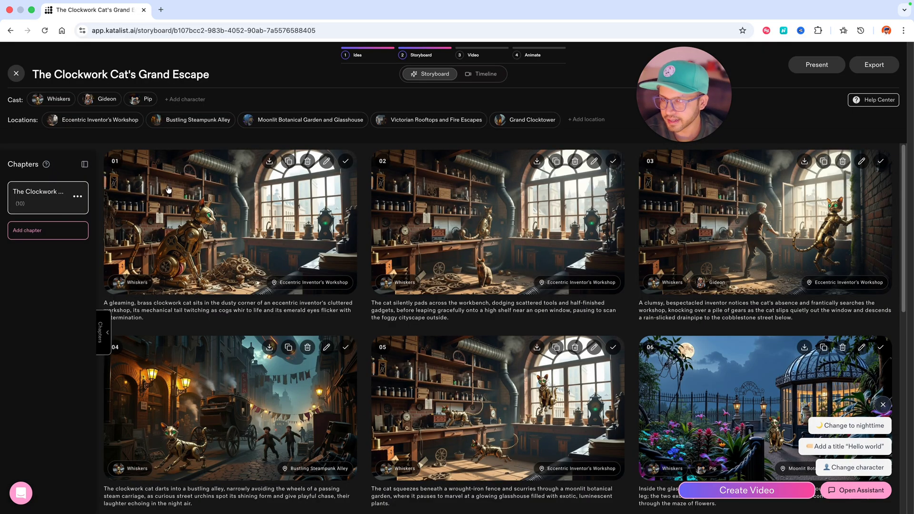
{"action": "left_click", "coordinate": [172, 101]}
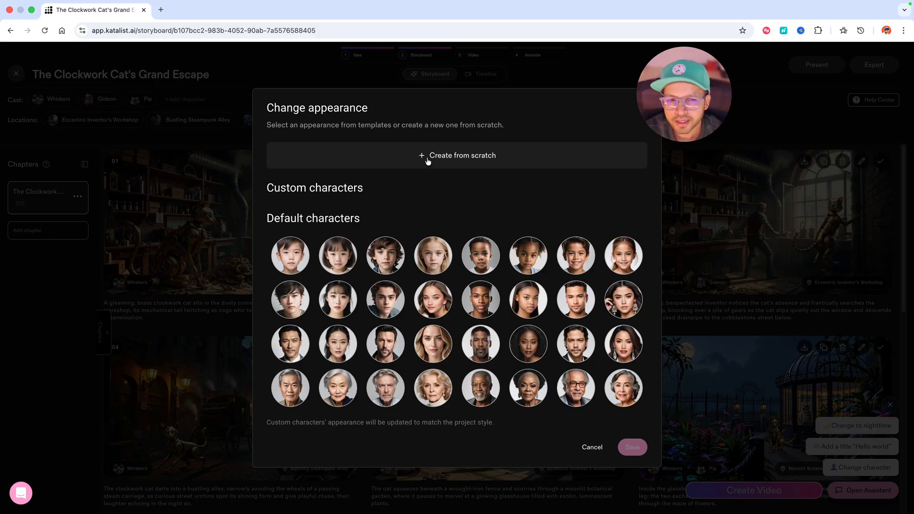
{"action": "left_click", "coordinate": [427, 161]}
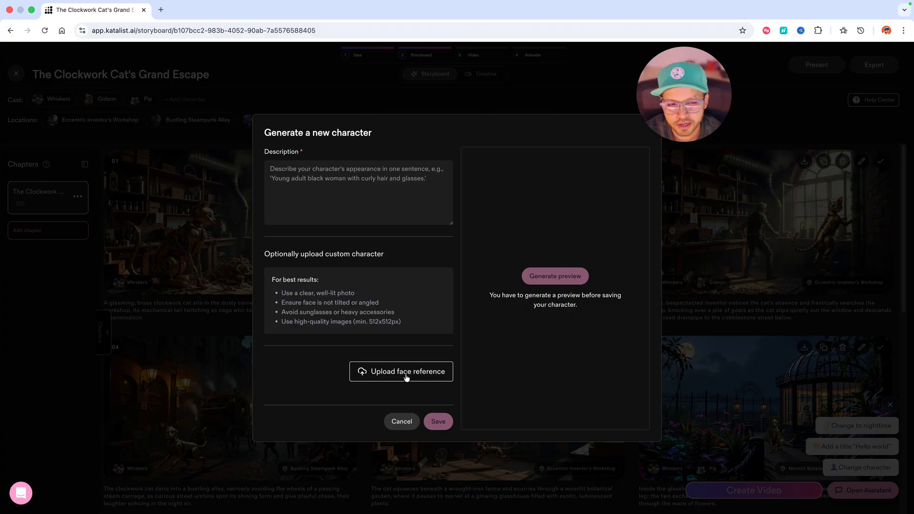
{"action": "left_click", "coordinate": [402, 421]}
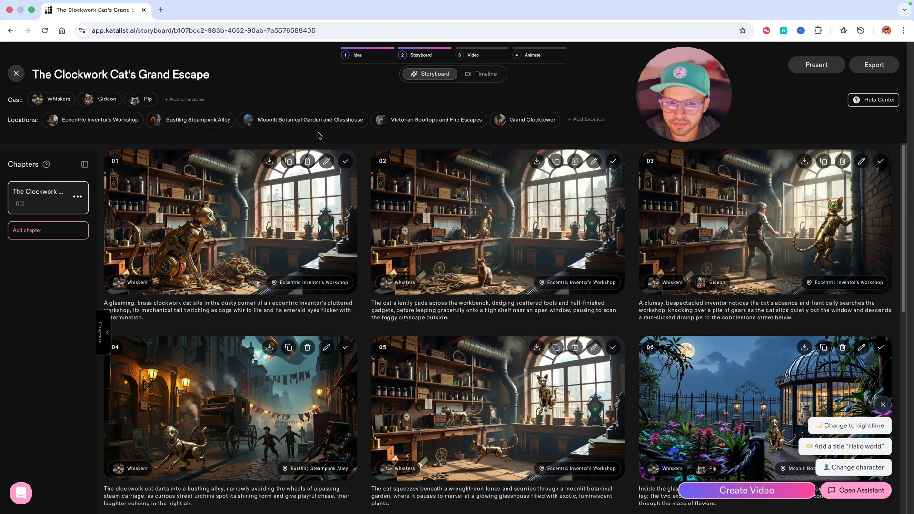
Open storyboard frame 01's brass cat image in the image editor.
{"action": "scroll", "coordinate": [524, 283], "scroll_direction": "down", "scroll_amount": 7}
{"action": "scroll", "coordinate": [524, 282], "scroll_direction": "up", "scroll_amount": 2}
{"action": "scroll", "coordinate": [524, 283], "scroll_direction": "up", "scroll_amount": 5}
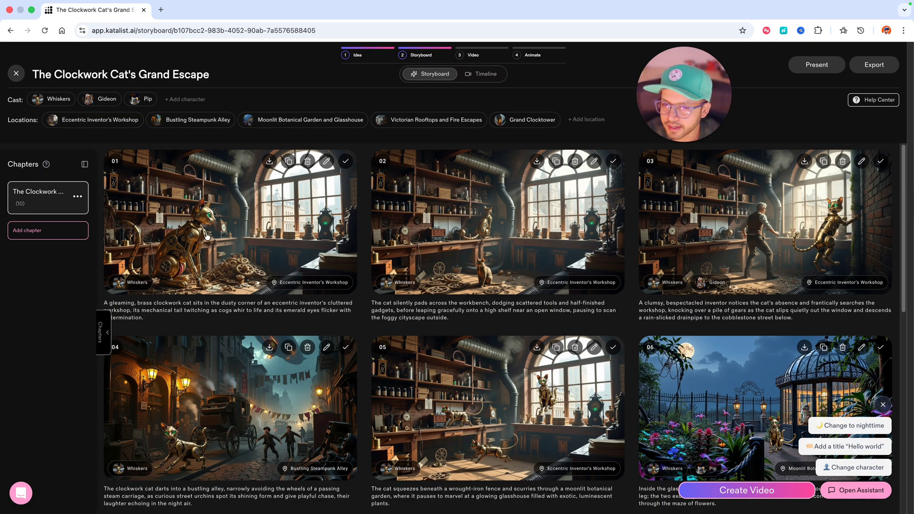
{"action": "left_click", "coordinate": [207, 235]}
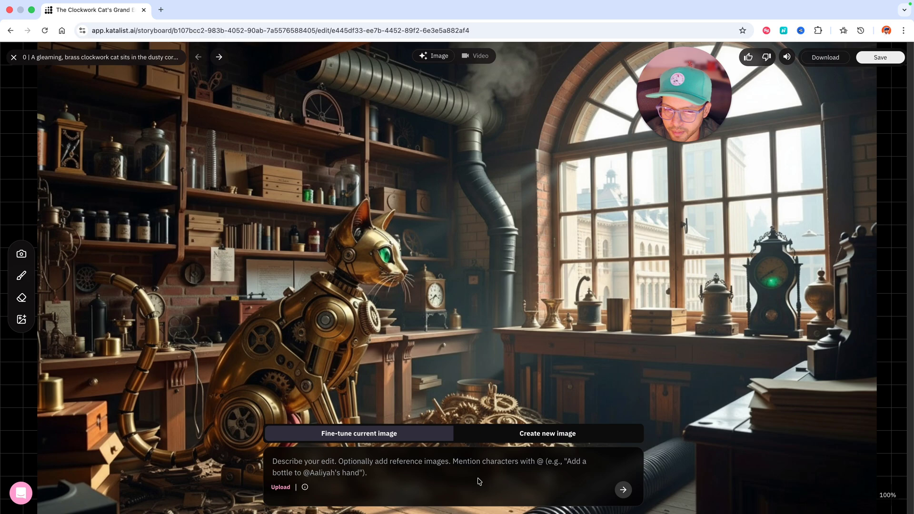
Try the camera reframe, Generative Fill, Object Removal and add-image tools, then return to the prompt.
{"action": "left_click", "coordinate": [19, 257]}
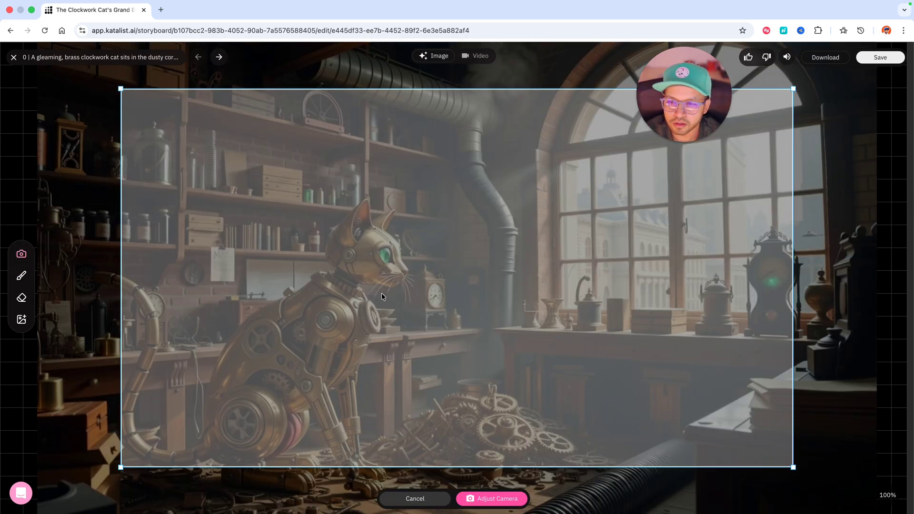
{"action": "mouse_move", "coordinate": [382, 293]}
{"action": "left_mouse_down"}
{"action": "mouse_move", "coordinate": [366, 273]}
{"action": "mouse_move", "coordinate": [348, 276]}
{"action": "left_mouse_up"}
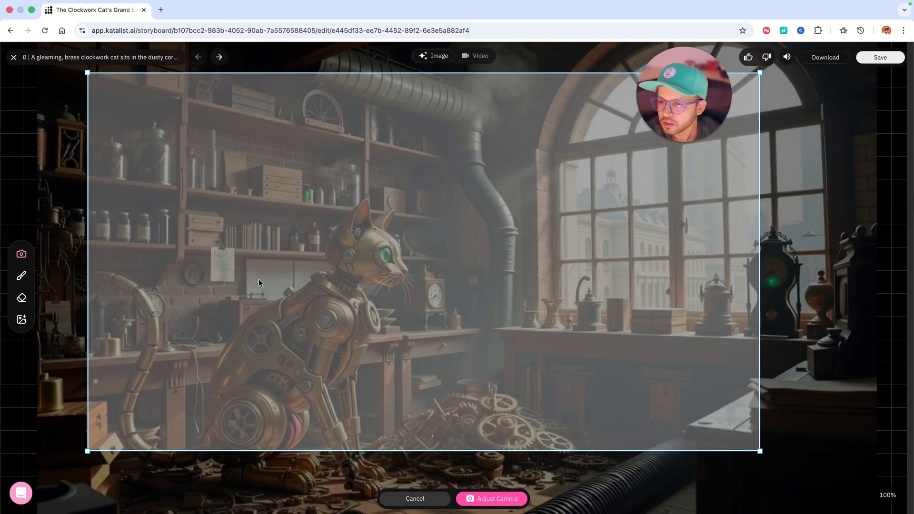
{"action": "left_click", "coordinate": [22, 276]}
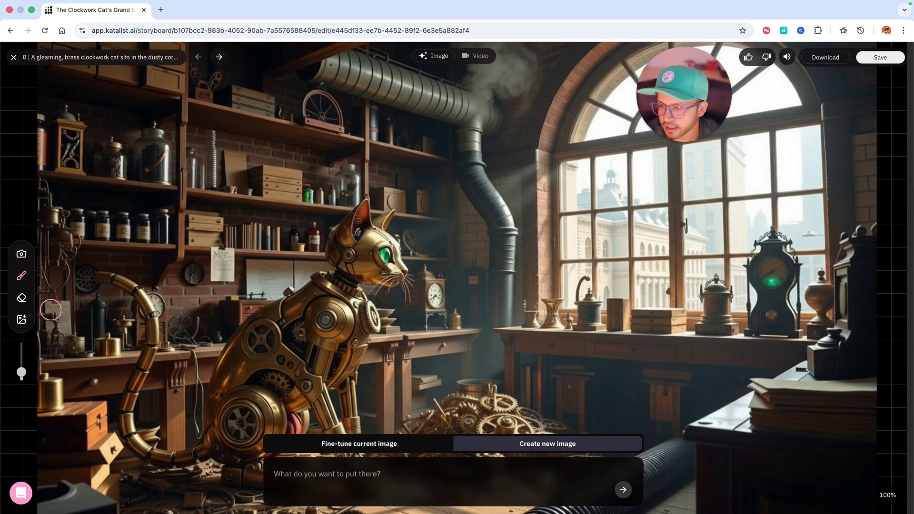
{"action": "left_click", "coordinate": [22, 299]}
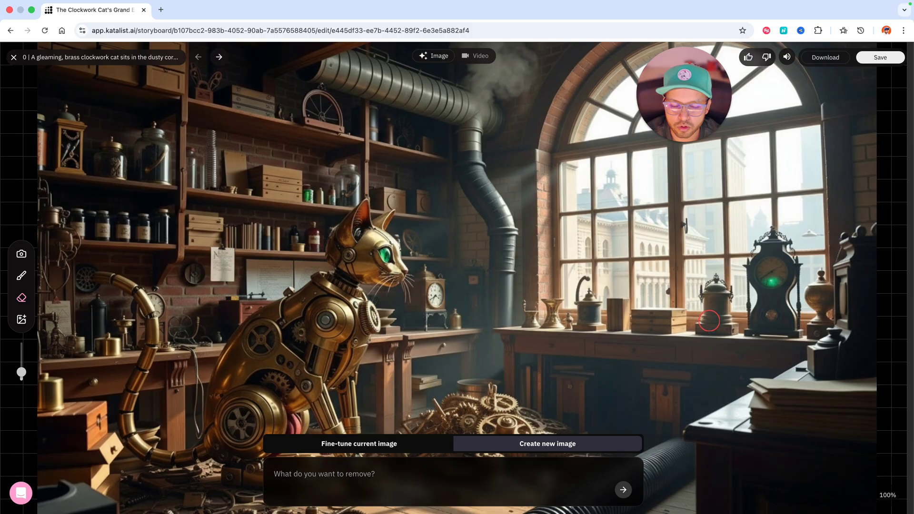
{"action": "left_click", "coordinate": [16, 323]}
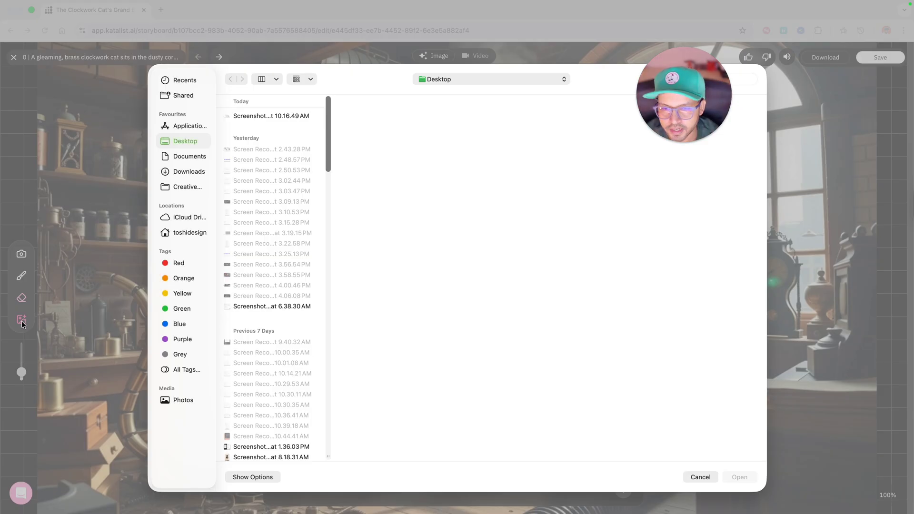
{"action": "left_click", "coordinate": [698, 478]}
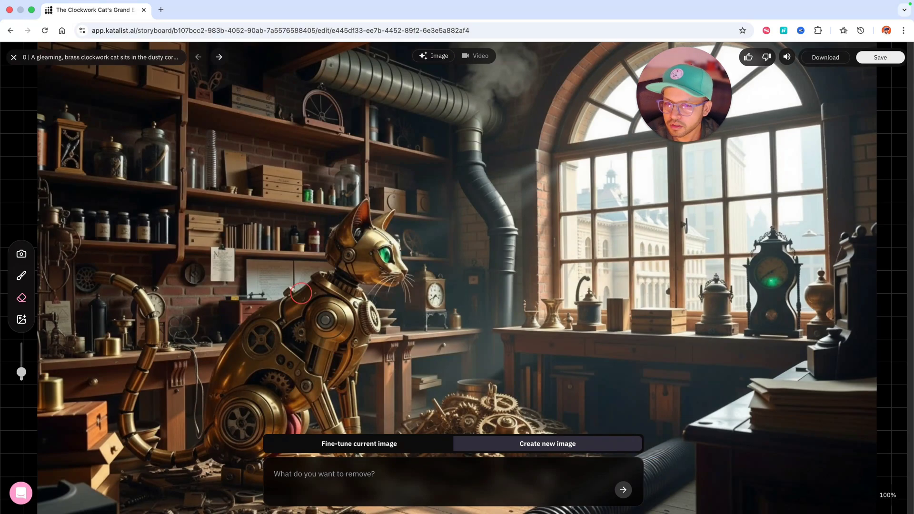
{"action": "key", "text": "Escape"}
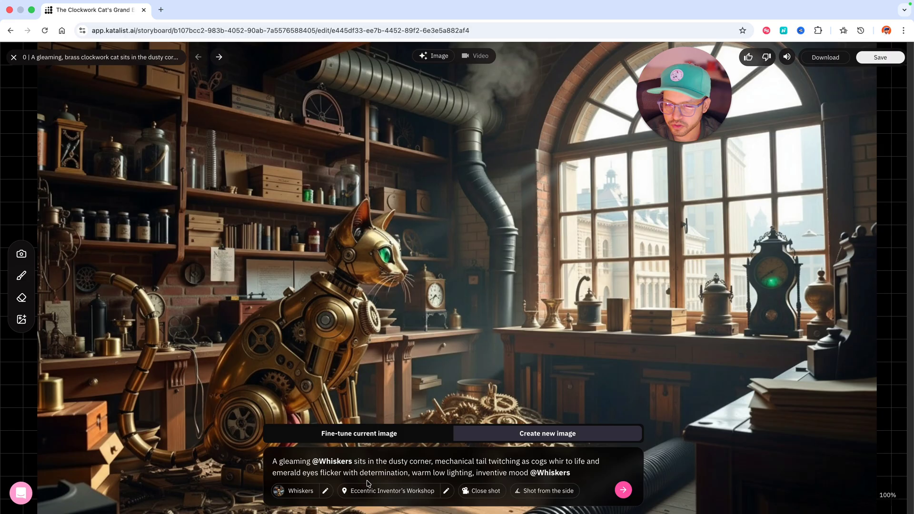
Browse the scene's character, location and shot options, keeping the close shot.
{"action": "left_click", "coordinate": [301, 493]}
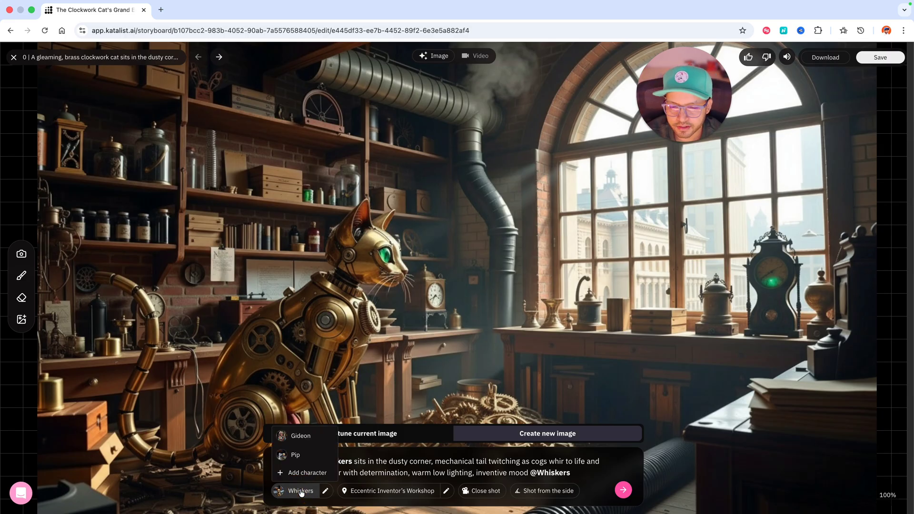
{"action": "left_click", "coordinate": [418, 494]}
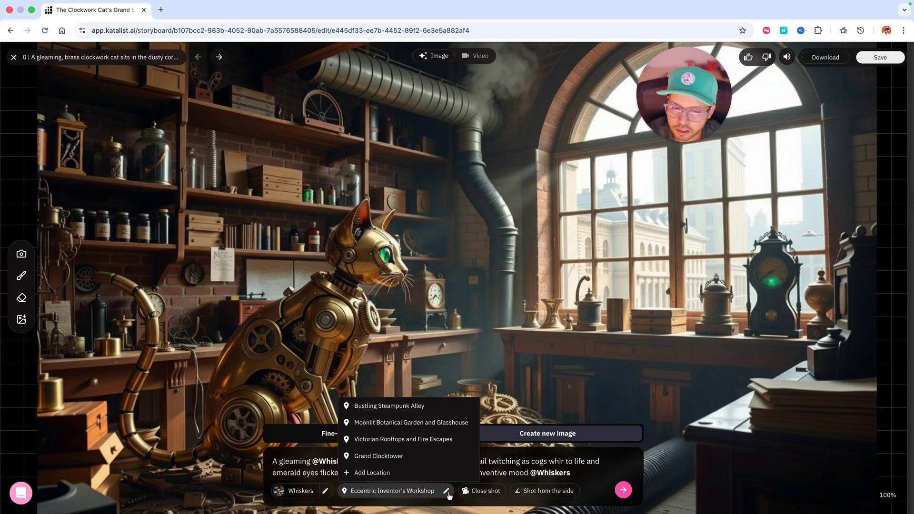
{"action": "left_click", "coordinate": [495, 492]}
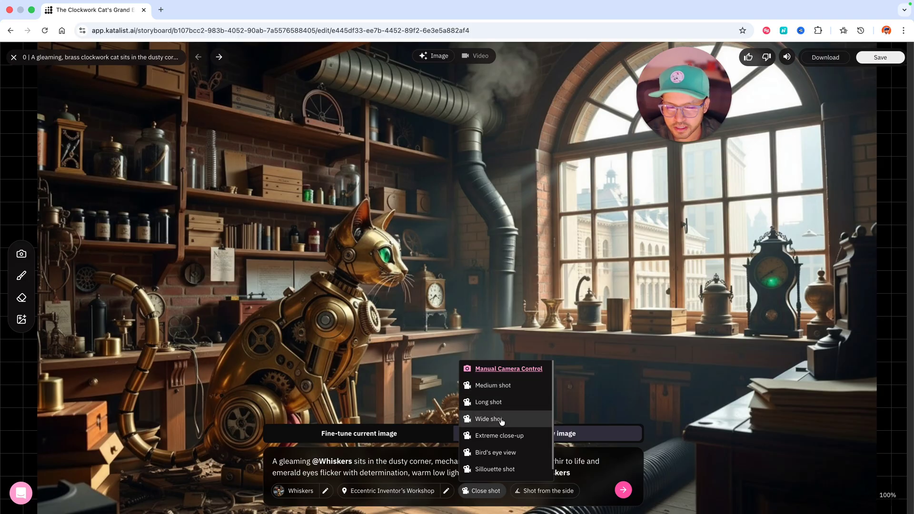
{"action": "left_click", "coordinate": [487, 490]}
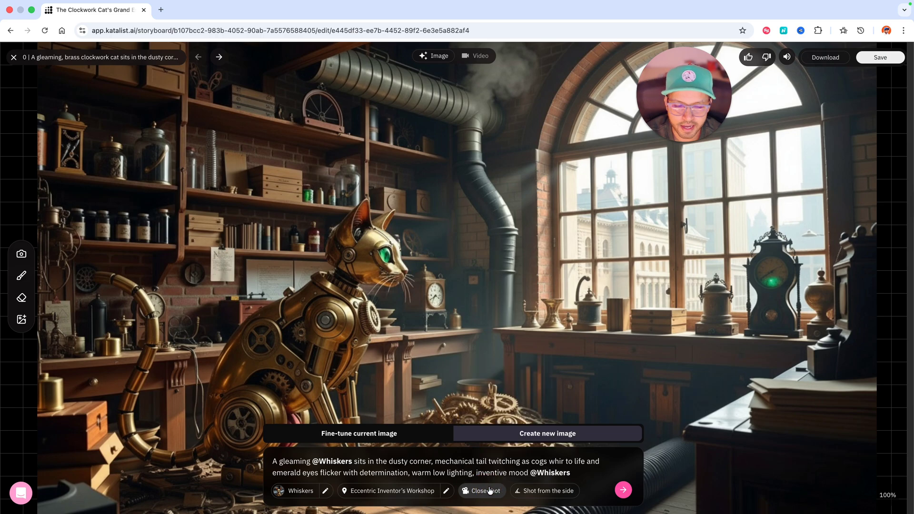
Set the camera to 'Eye level shot' and 'Wide shot', then generate a new image.
{"action": "left_click", "coordinate": [533, 492]}
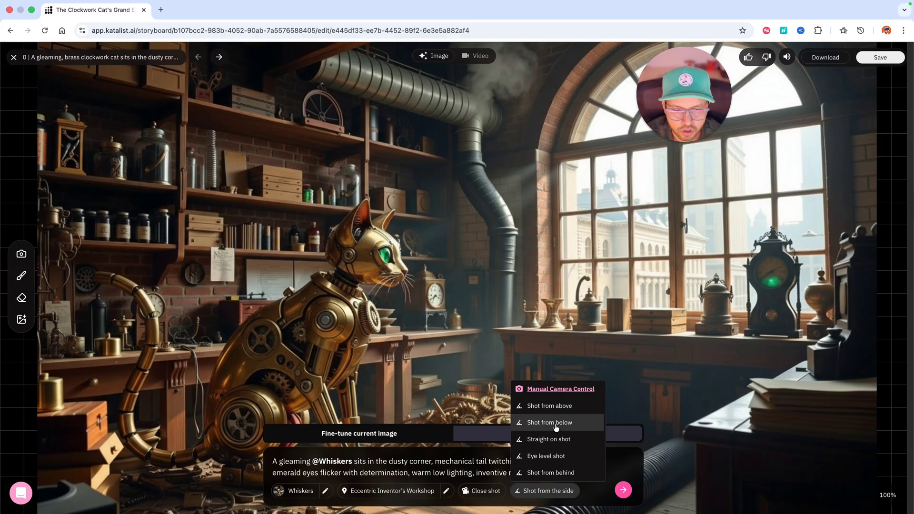
{"action": "left_click", "coordinate": [565, 459]}
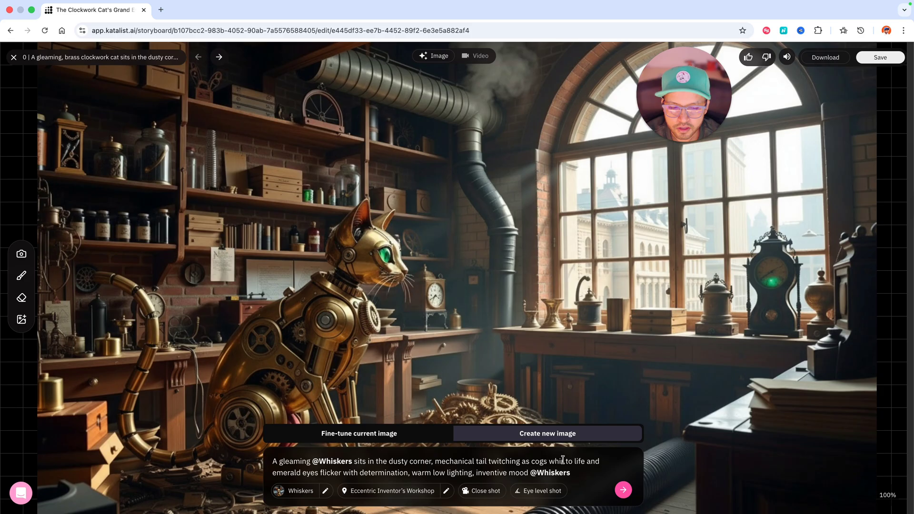
{"action": "left_click", "coordinate": [484, 491]}
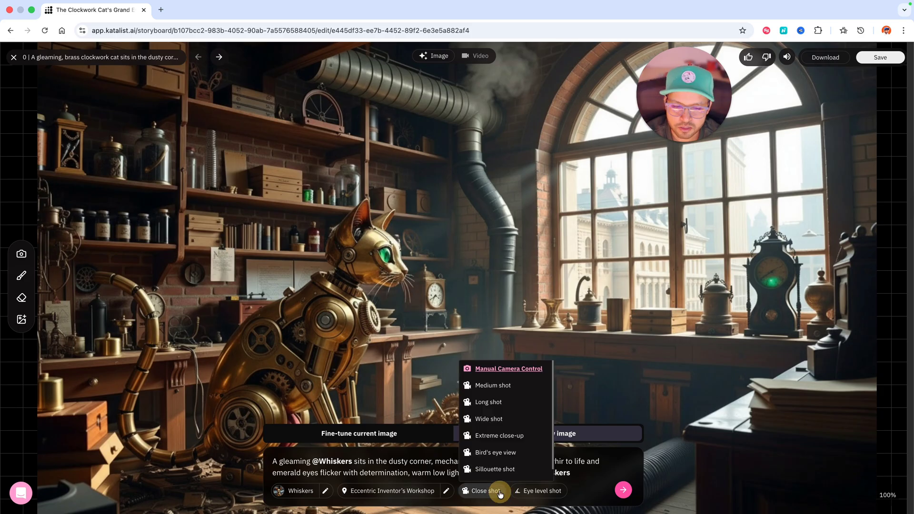
{"action": "left_click", "coordinate": [489, 419]}
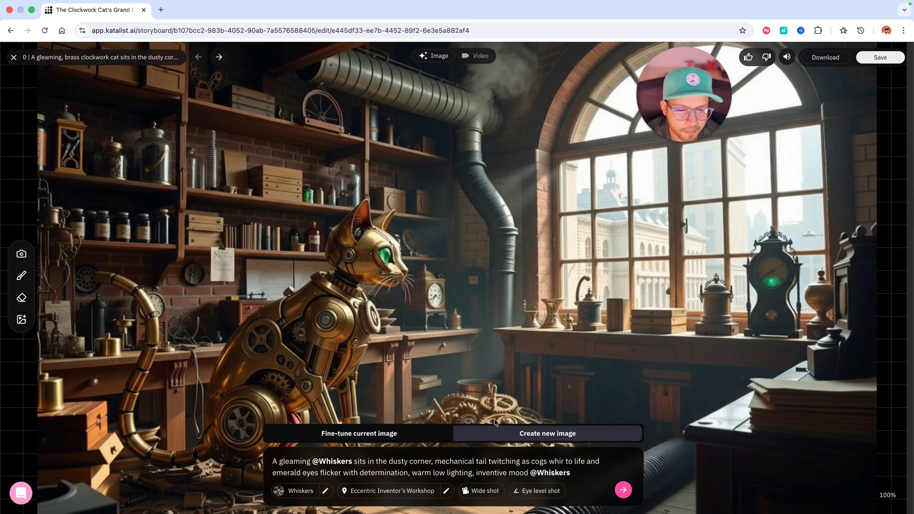
{"action": "left_click", "coordinate": [625, 490]}
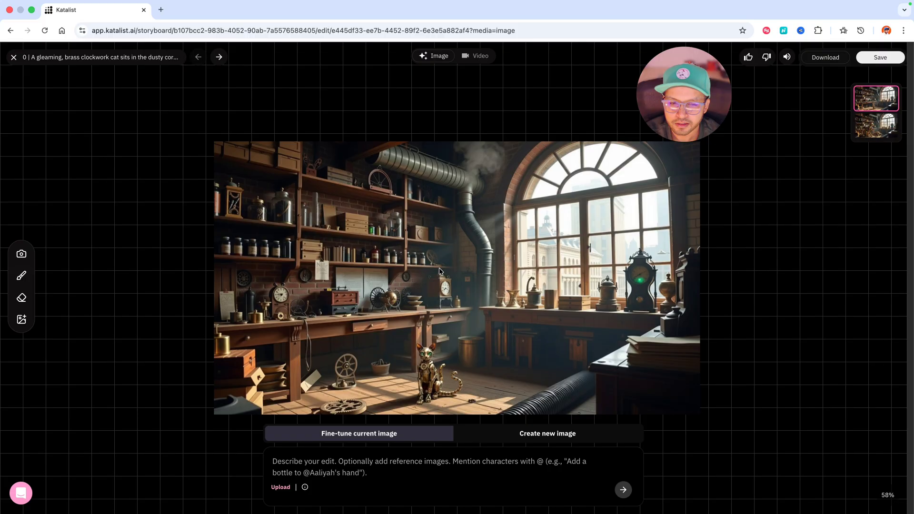
Select the original close-up version of frame 01 and save it.
{"action": "left_click", "coordinate": [870, 128]}
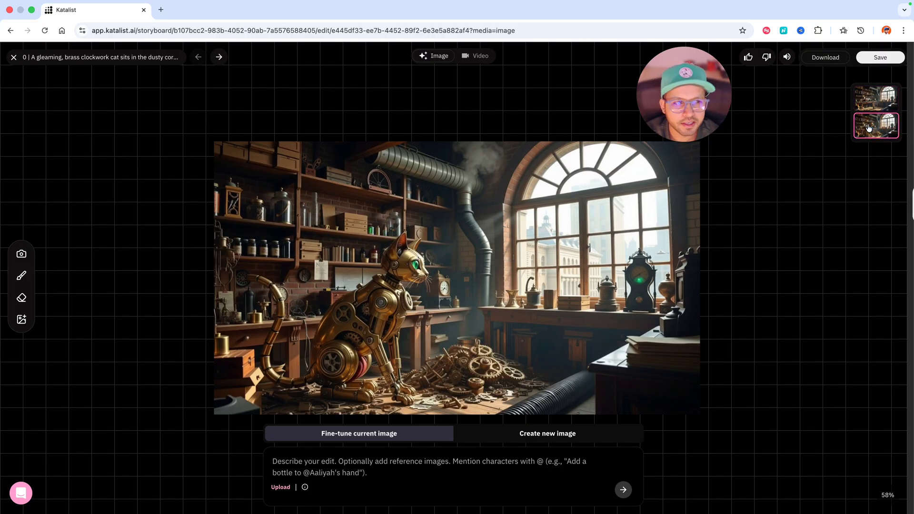
{"action": "left_click", "coordinate": [880, 58]}
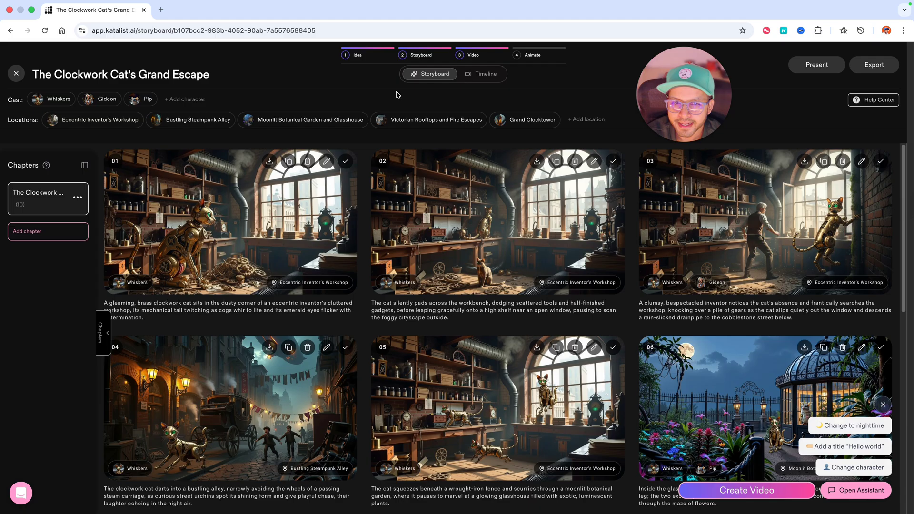
Show the ten clips as a 52-second timeline and scrub the preview to about 12 s.
{"action": "left_click", "coordinate": [475, 76]}
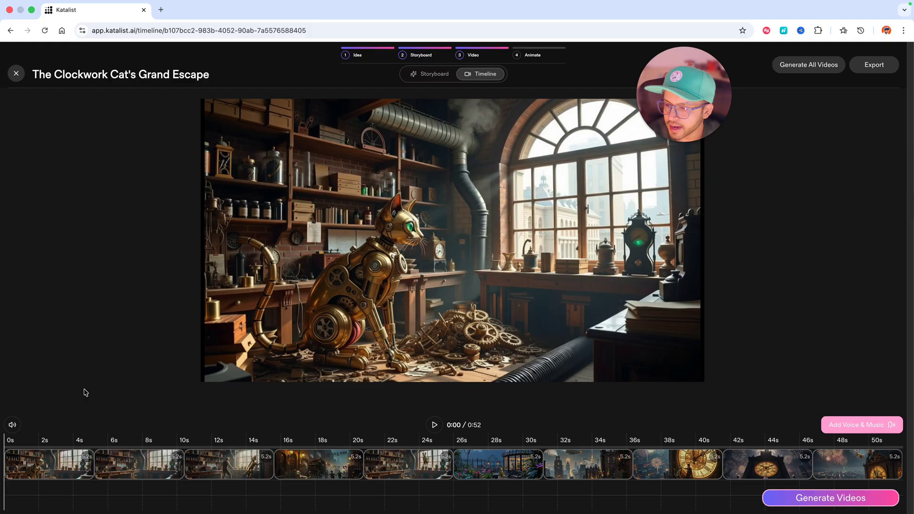
{"action": "left_click_drag", "start_coordinate": [5, 444], "coordinate": [86, 441]}
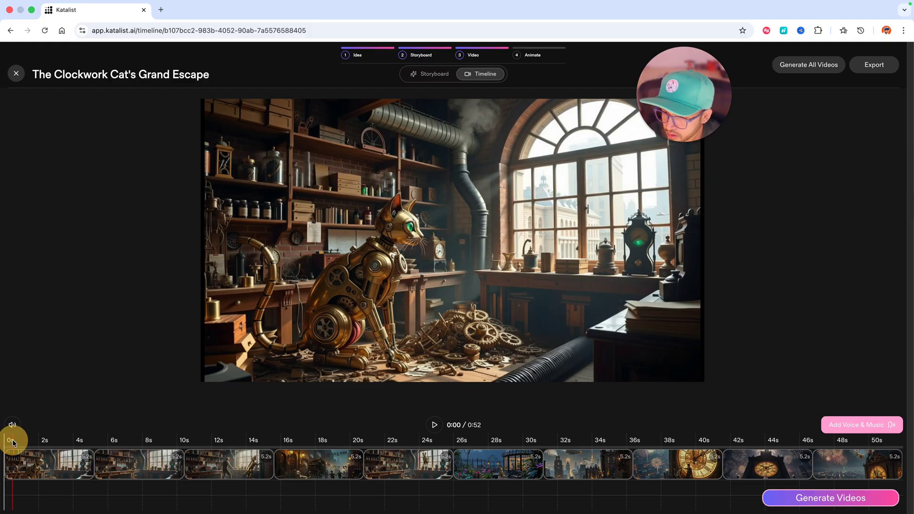
{"action": "left_click", "coordinate": [141, 444]}
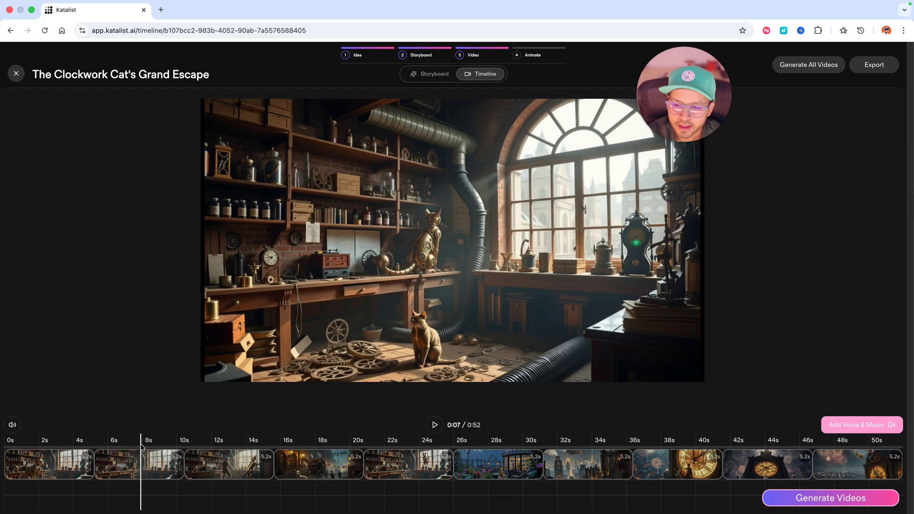
{"action": "left_click_drag", "start_coordinate": [147, 445], "coordinate": [251, 441]}
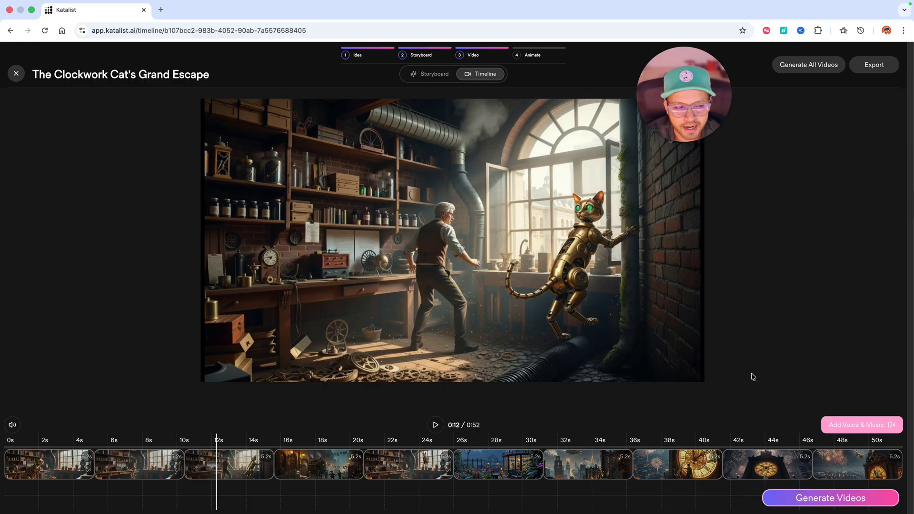
{"action": "left_click", "coordinate": [855, 425]}
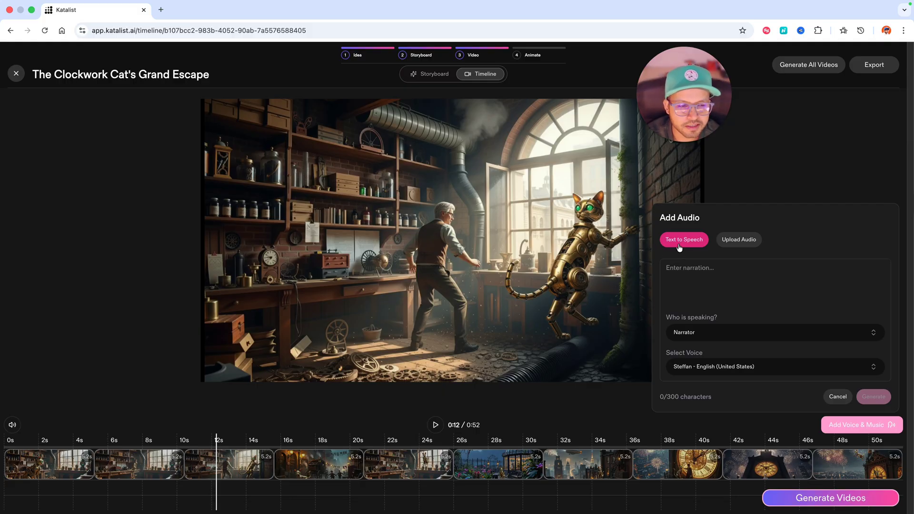
{"action": "left_click", "coordinate": [734, 244]}
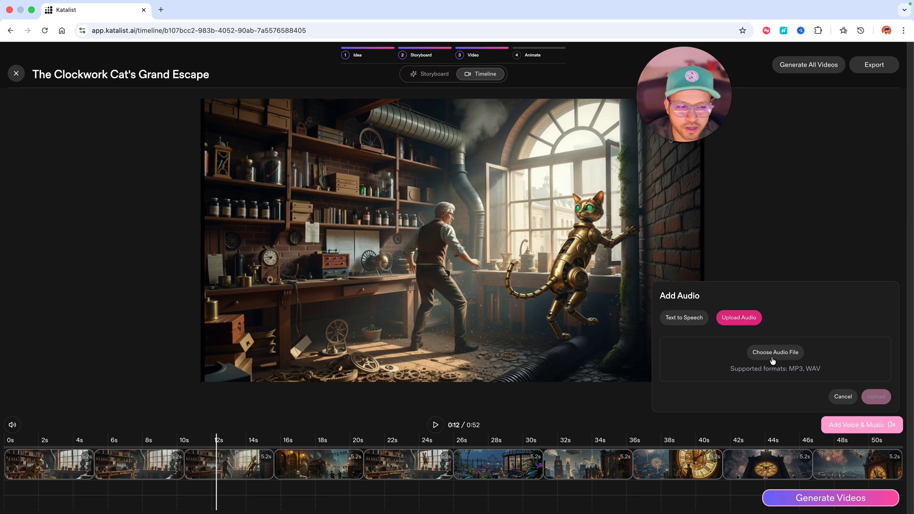
{"action": "left_click", "coordinate": [695, 319]}
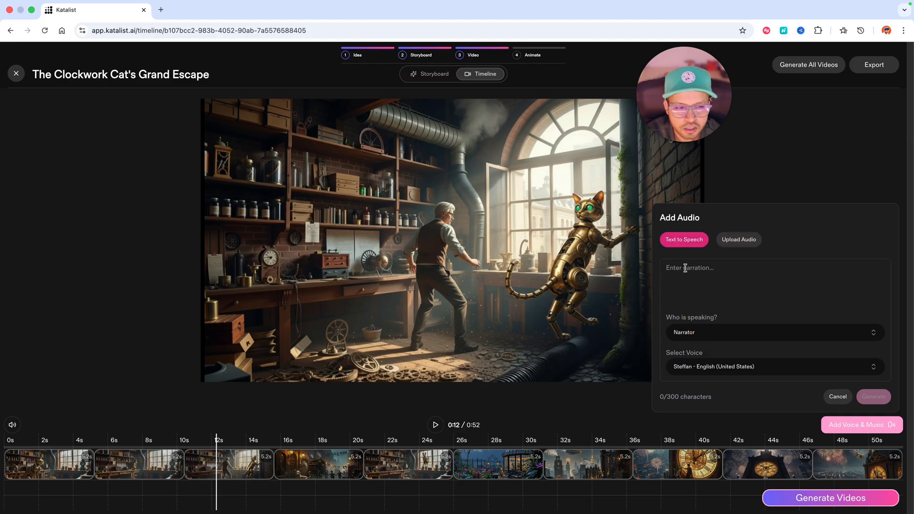
{"action": "left_click", "coordinate": [703, 334]}
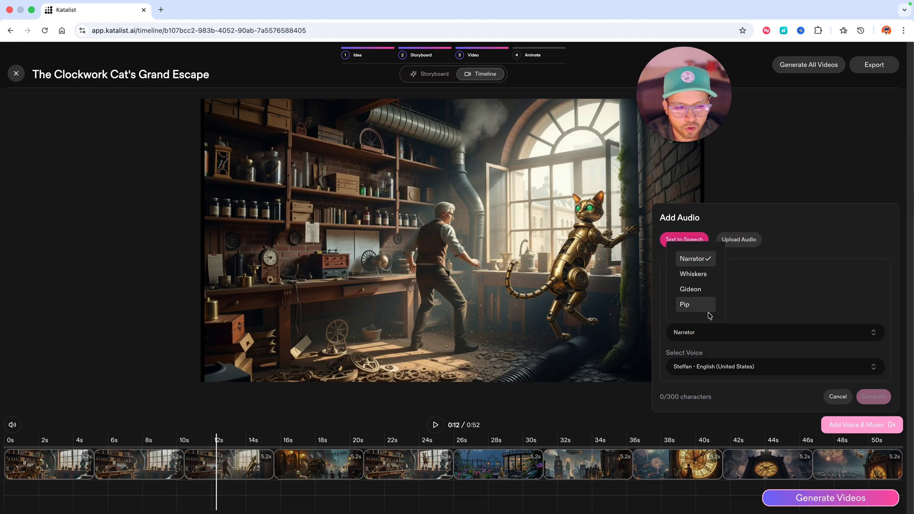
{"action": "left_click", "coordinate": [706, 333]}
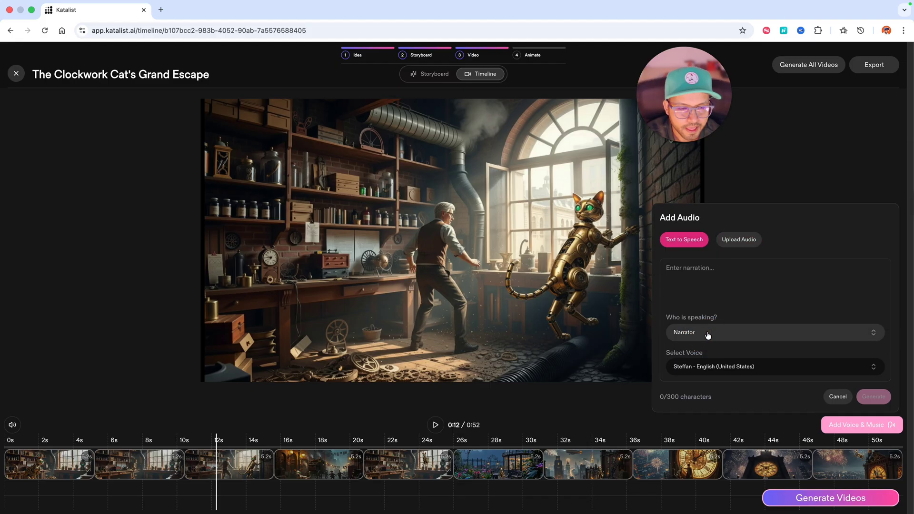
{"action": "left_click", "coordinate": [737, 371]}
{"action": "scroll", "coordinate": [719, 281], "scroll_direction": "down", "scroll_amount": 3}
{"action": "scroll", "coordinate": [719, 281], "scroll_direction": "up", "scroll_amount": 3}
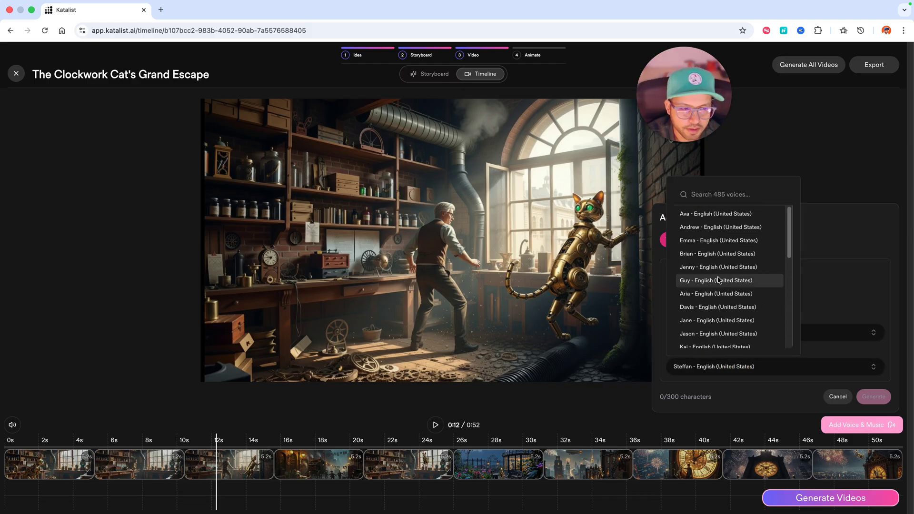
{"action": "key", "text": "Caps_Lock"}
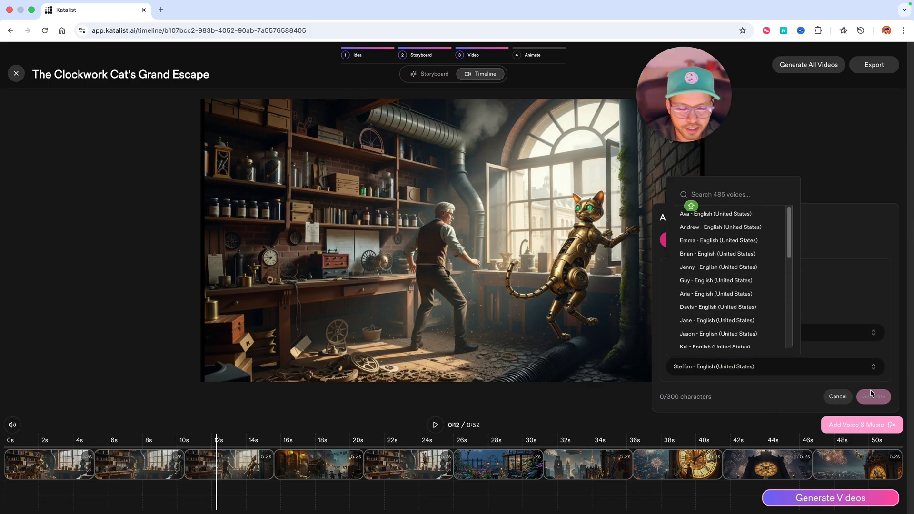
{"action": "left_click", "coordinate": [541, 376]}
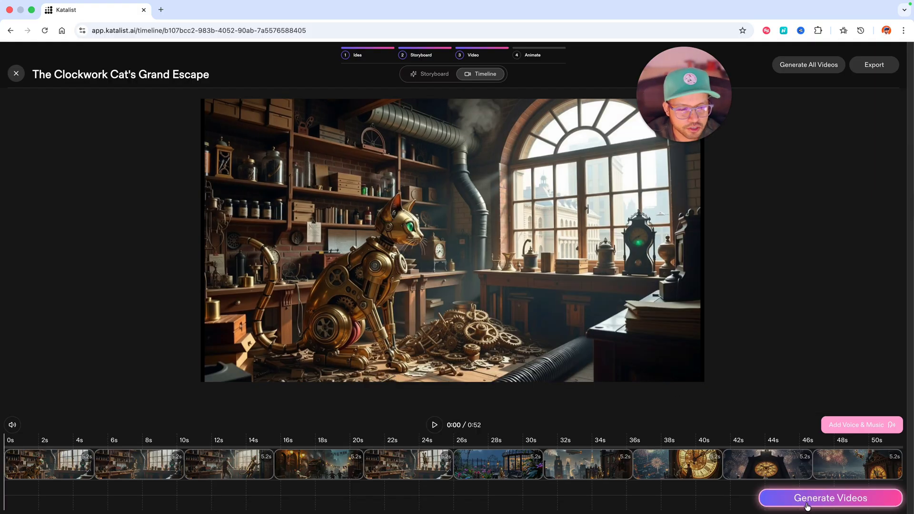
Start video generation for all frames, browse the video models and keep Google Veo 3.
{"action": "left_click", "coordinate": [808, 506]}
{"action": "left_click", "coordinate": [464, 325]}
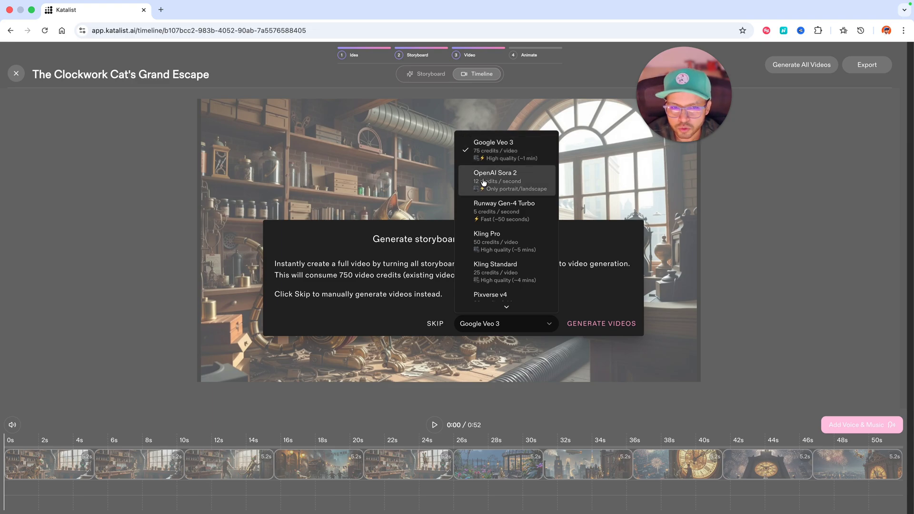
{"action": "scroll", "coordinate": [486, 205], "scroll_direction": "down", "scroll_amount": 2}
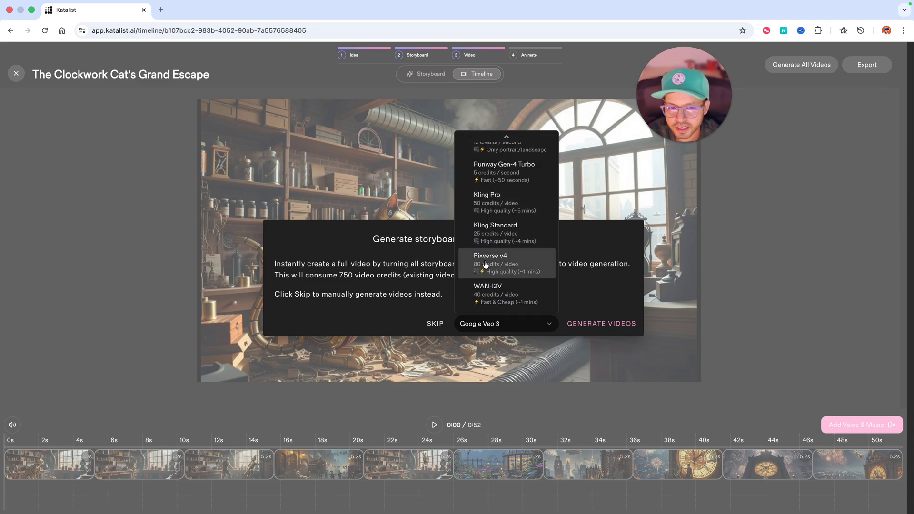
{"action": "scroll", "coordinate": [500, 276], "scroll_direction": "up", "scroll_amount": 3}
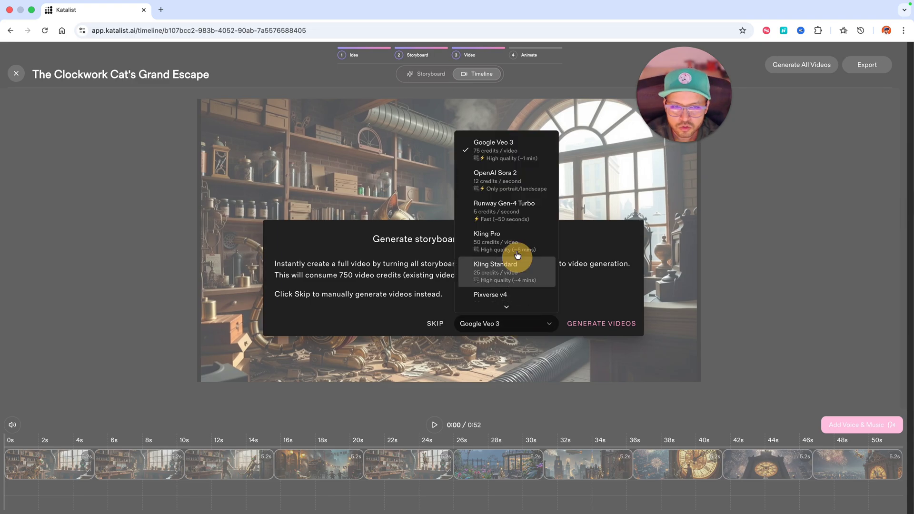
{"action": "left_click", "coordinate": [508, 143]}
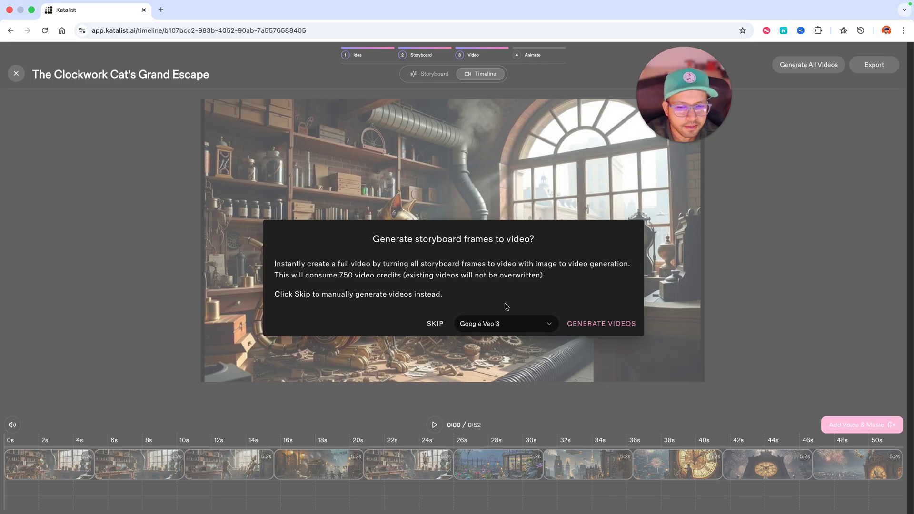
Confirm video generation for every frame, then export the finished 1:20 film as a video.
{"action": "left_click", "coordinate": [610, 329]}
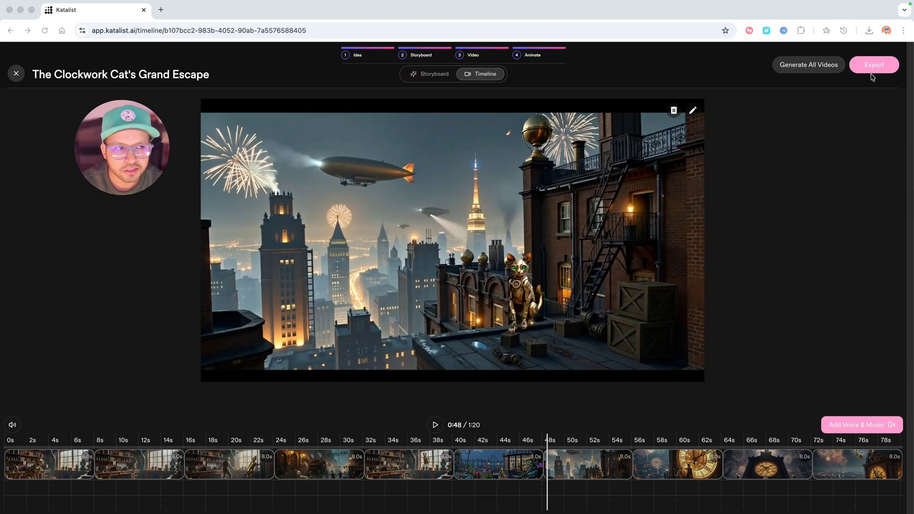
{"action": "left_click", "coordinate": [874, 68]}
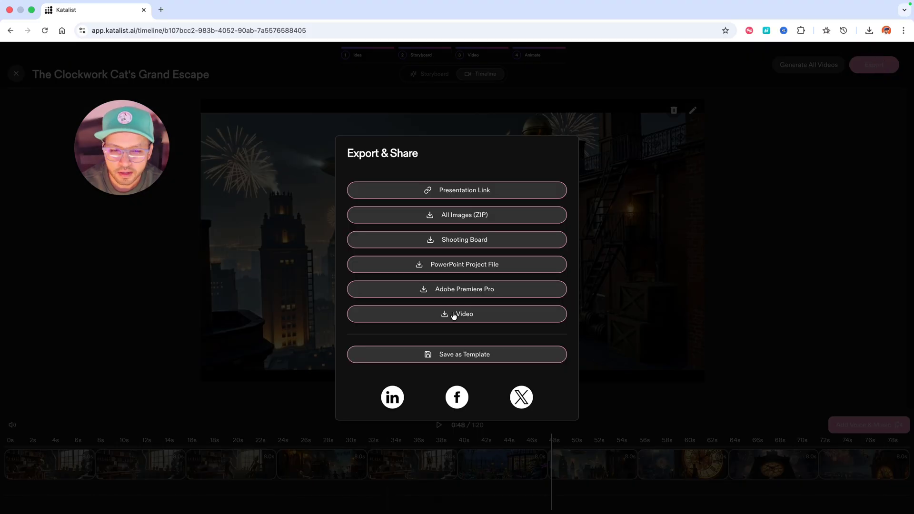
{"action": "left_click", "coordinate": [453, 315]}
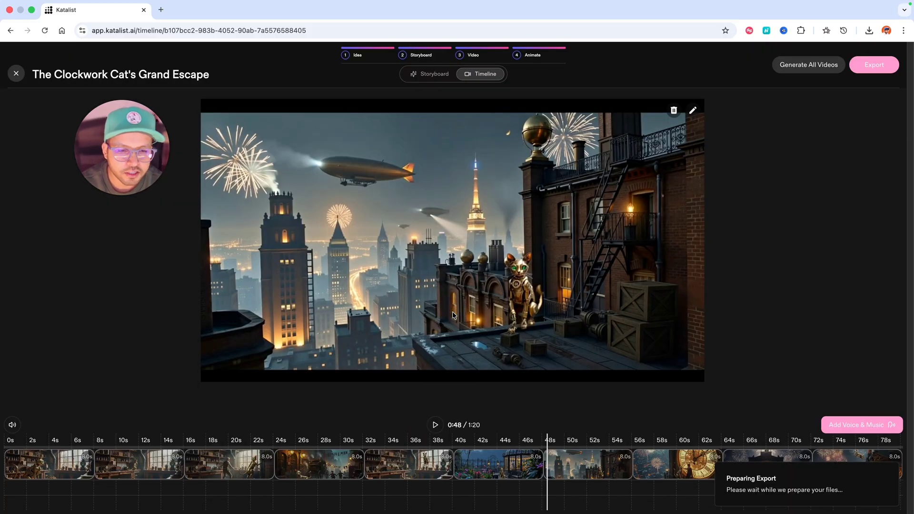